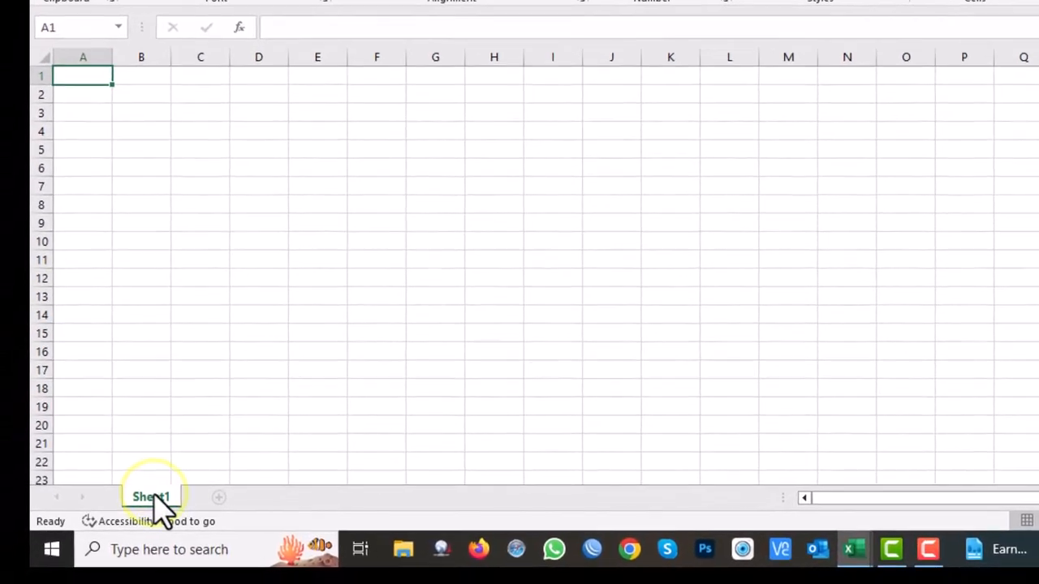
- Insert a Loan Amortization template sheet before Sheet1 from the spreadsheet solutions
{"action": "right_click", "coordinate": [103, 524]}
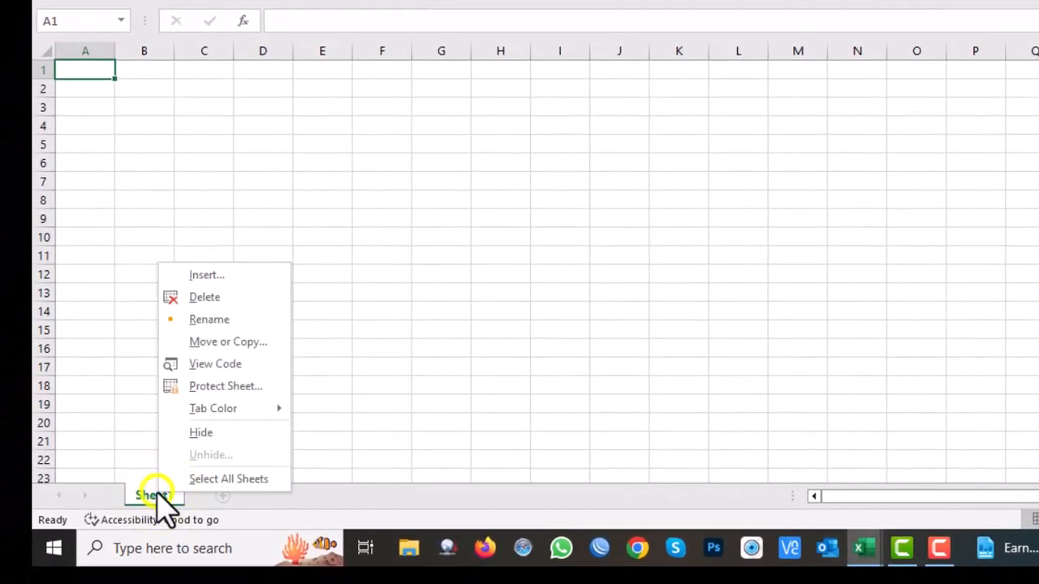
{"action": "left_click", "coordinate": [207, 276]}
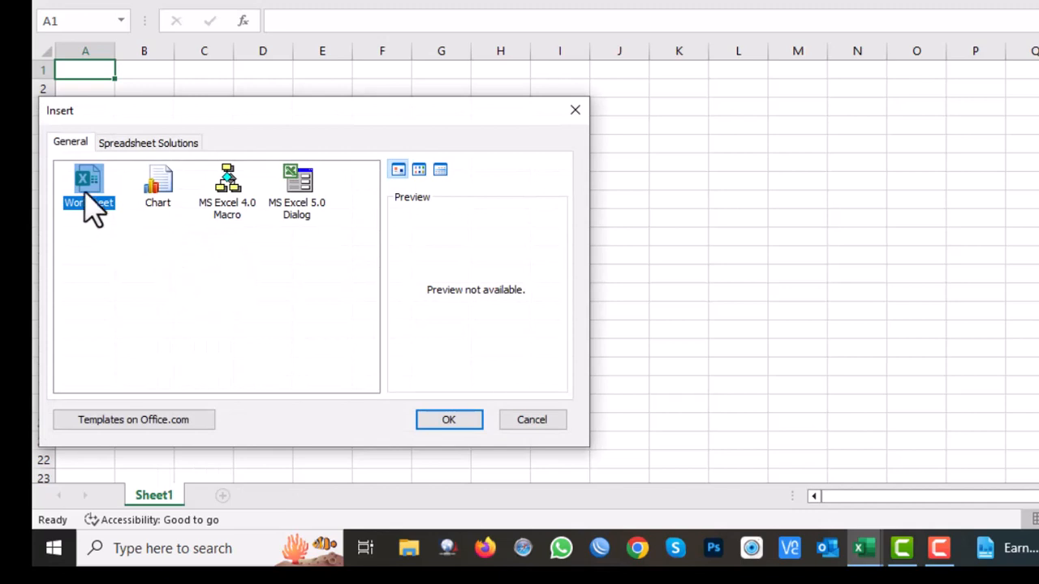
{"action": "left_click", "coordinate": [151, 145]}
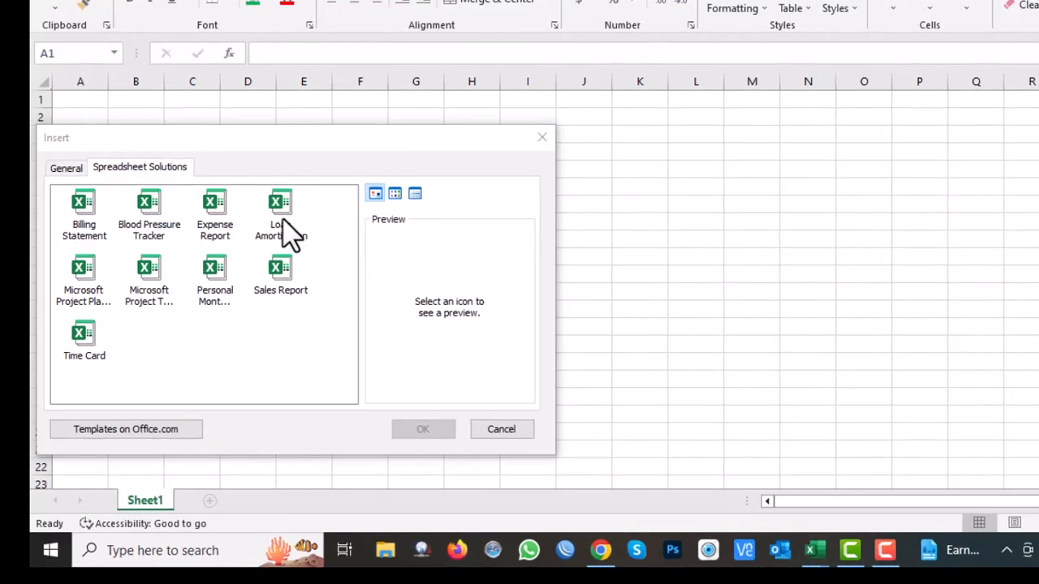
{"action": "left_click", "coordinate": [290, 232]}
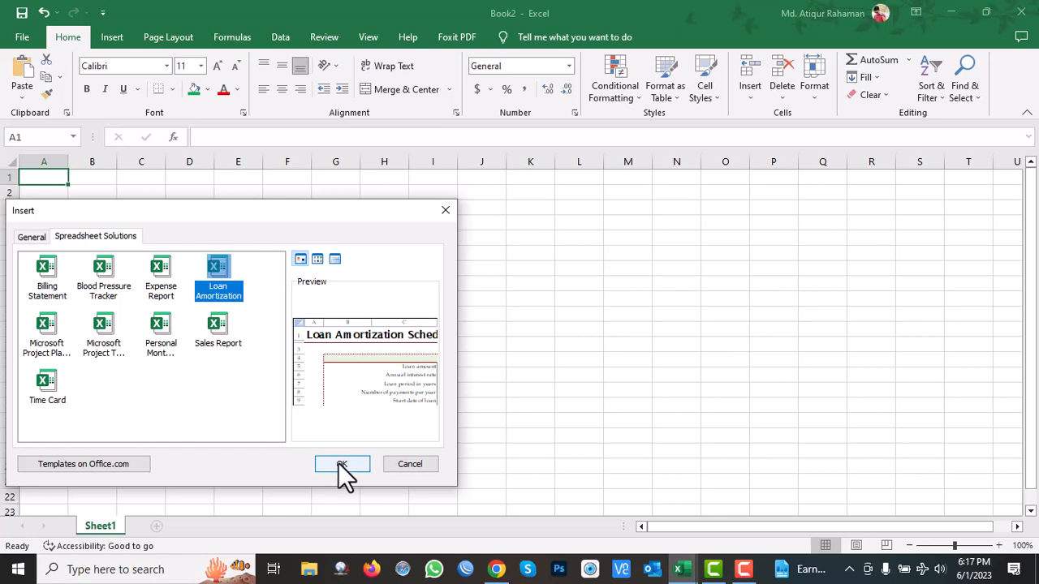
{"action": "left_click", "coordinate": [339, 465]}
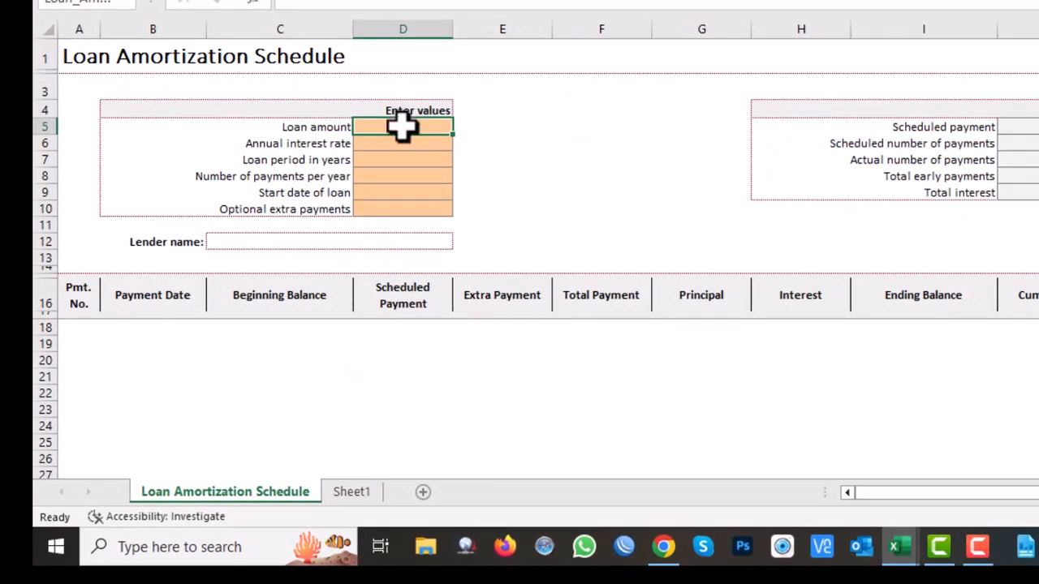
- Enter a loan amount of 500000 and an annual interest rate of 9% in the loan values
{"action": "double_click", "coordinate": [402, 127]}
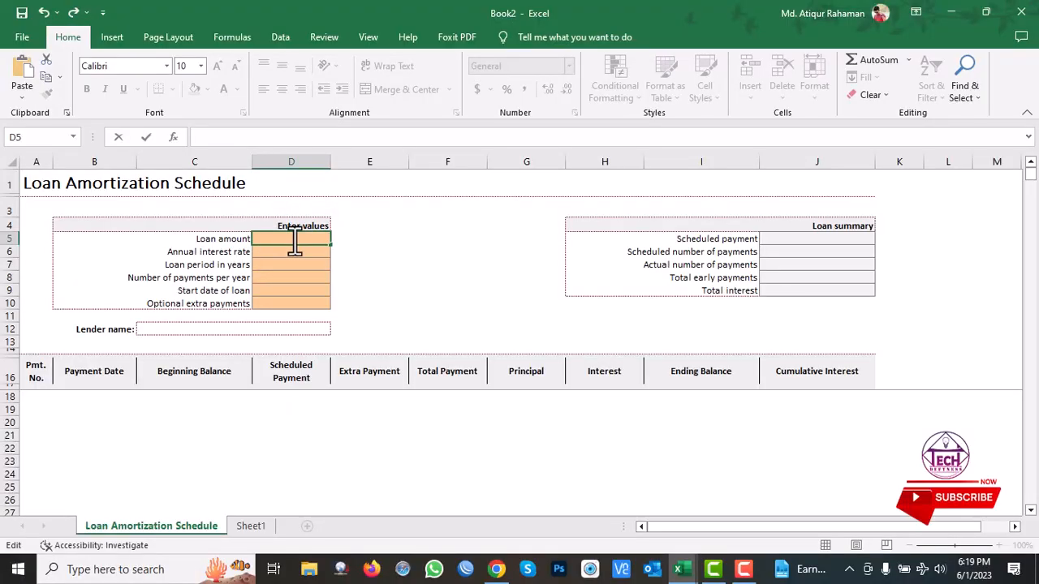
{"action": "type", "text": "500,00"}
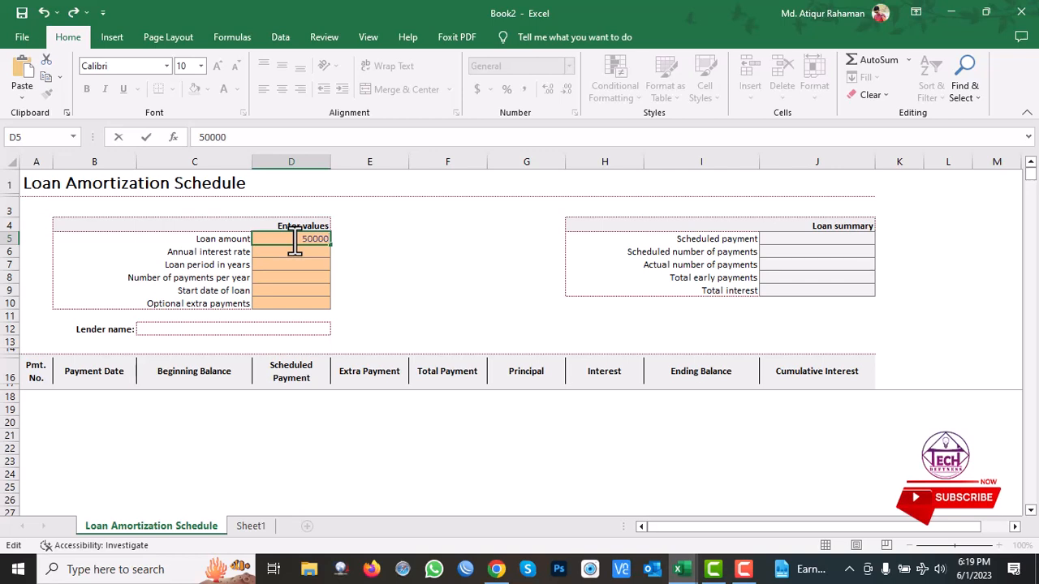
{"action": "type", "text": "0"}
{"action": "left_click", "coordinate": [300, 252]}
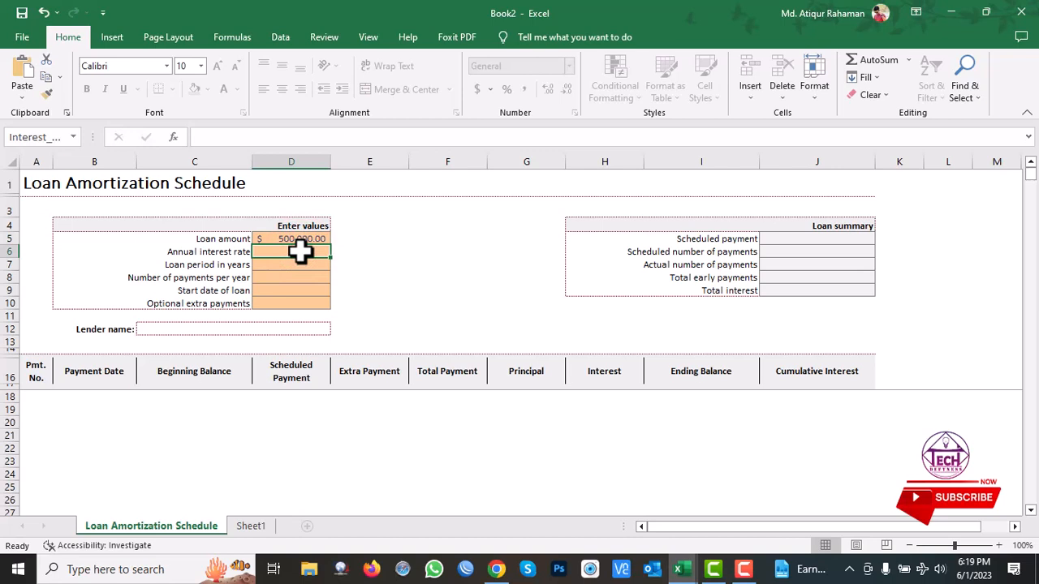
{"action": "type", "text": "9"}
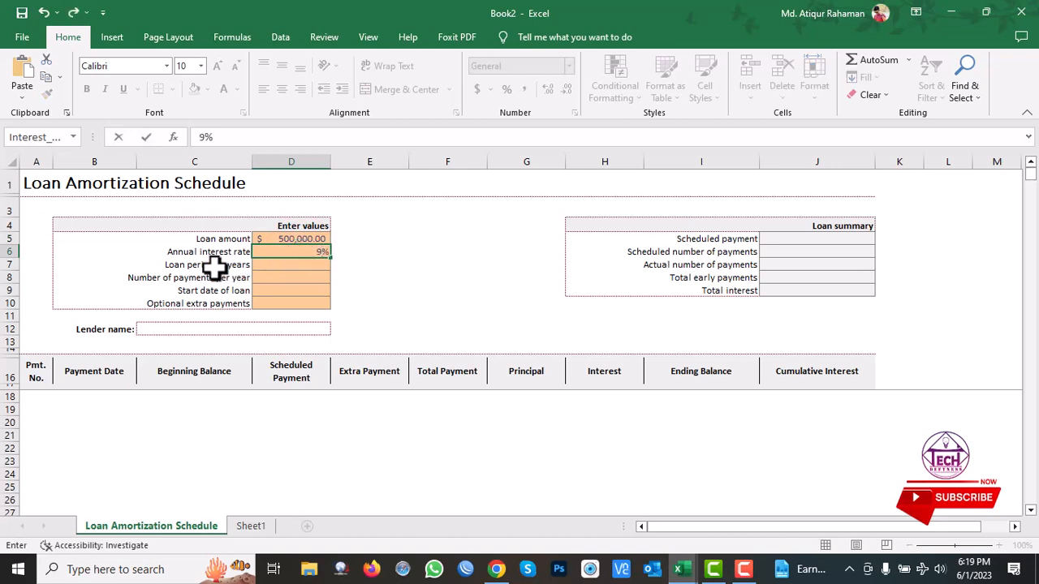
{"action": "key", "text": "Return"}
- Set the loan period to 3 years and the number of payments per year to 12
{"action": "left_click", "coordinate": [322, 266]}
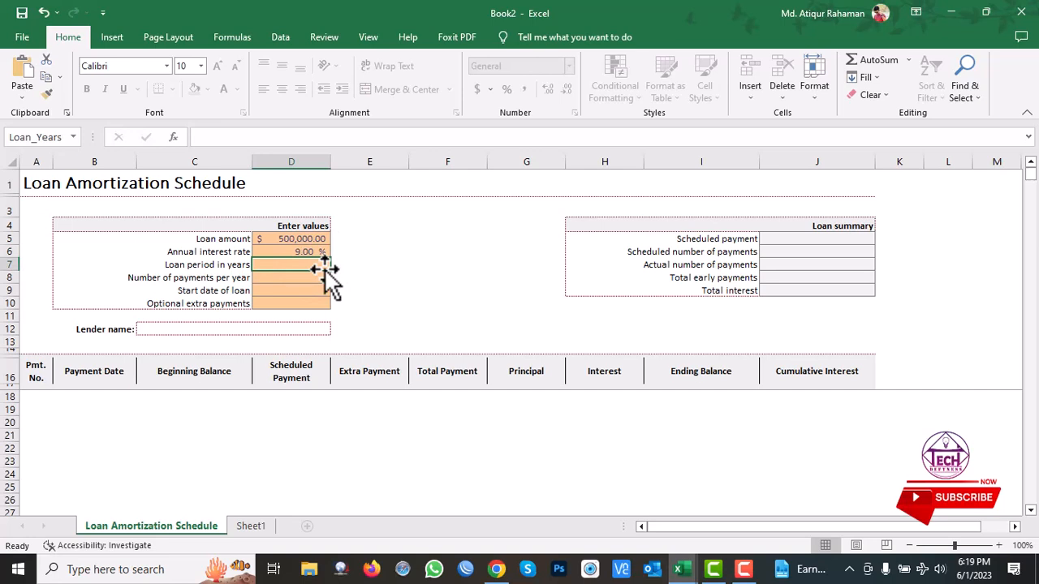
{"action": "type", "text": "3"}
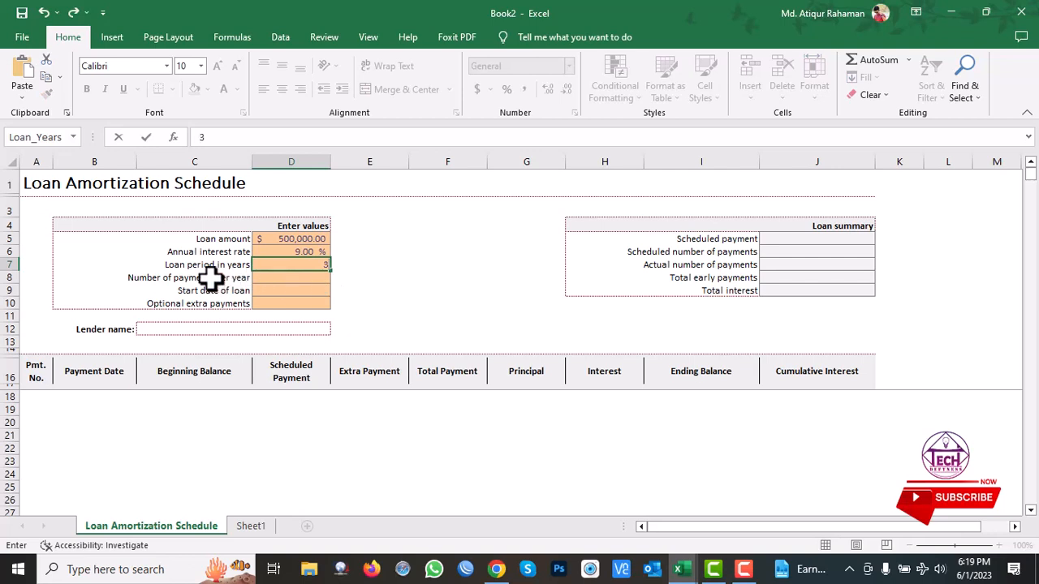
{"action": "left_click", "coordinate": [306, 277]}
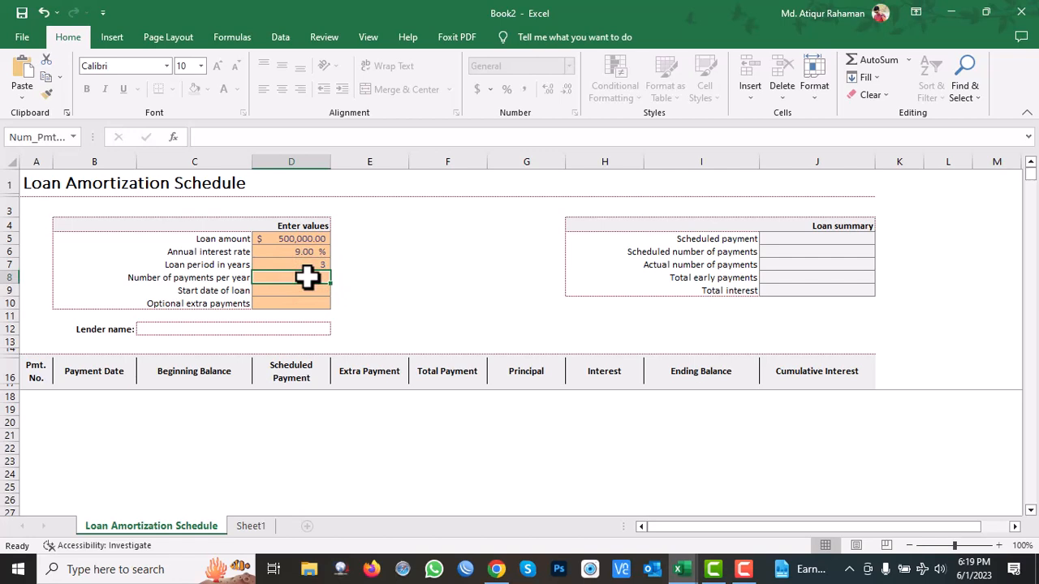
{"action": "type", "text": "12"}
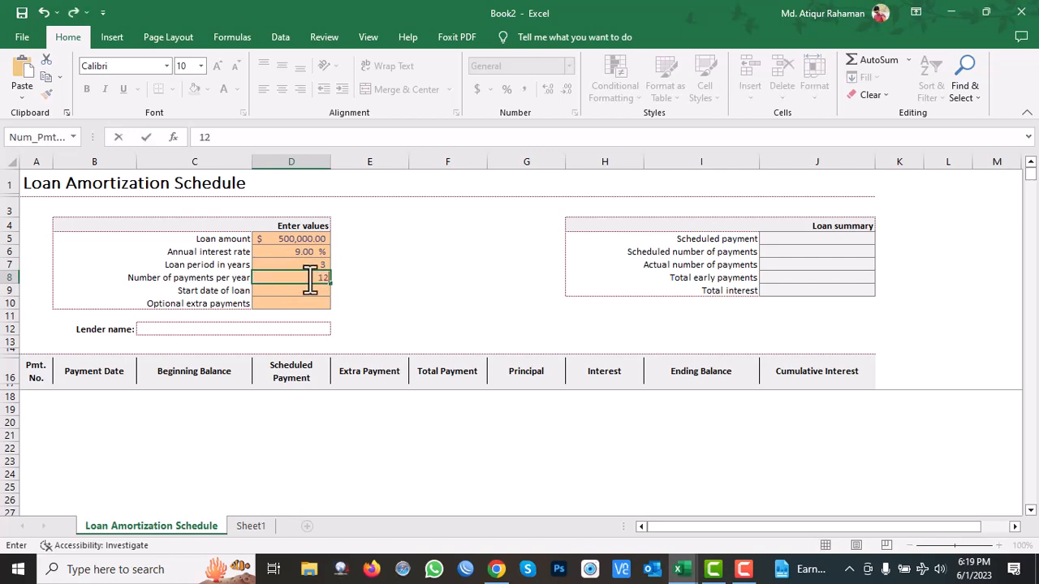
- Enter 01/06/2023 as the start date of the loan
{"action": "left_click", "coordinate": [307, 290]}
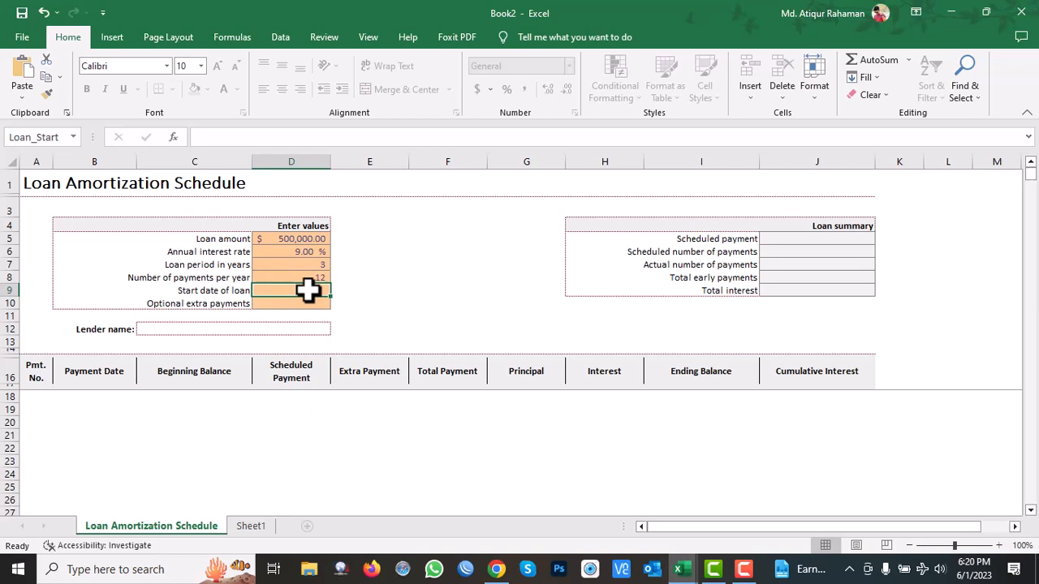
{"action": "type", "text": "01"}
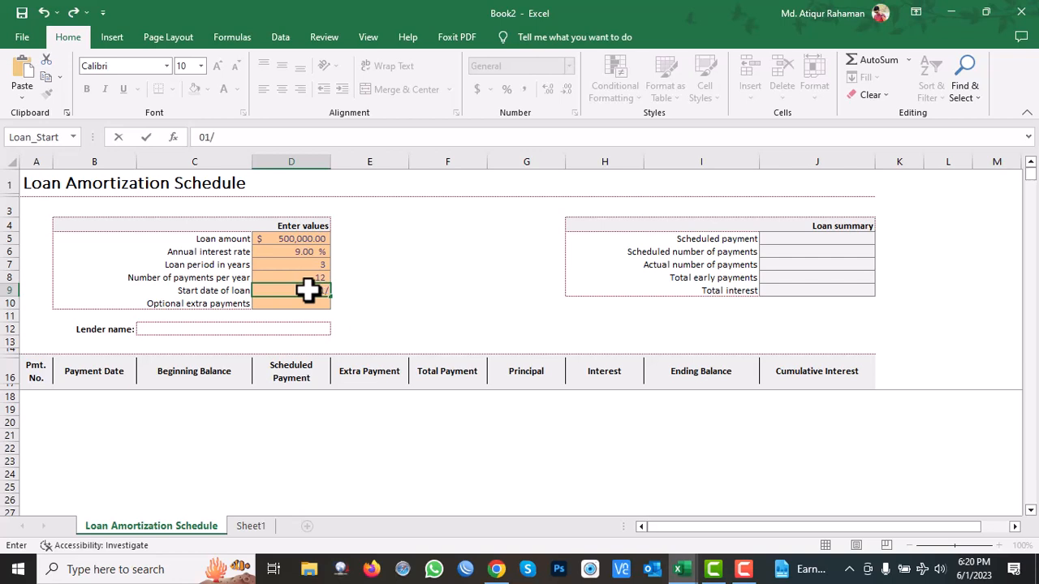
{"action": "type", "text": "/06/2023"}
{"action": "key", "text": "Return"}
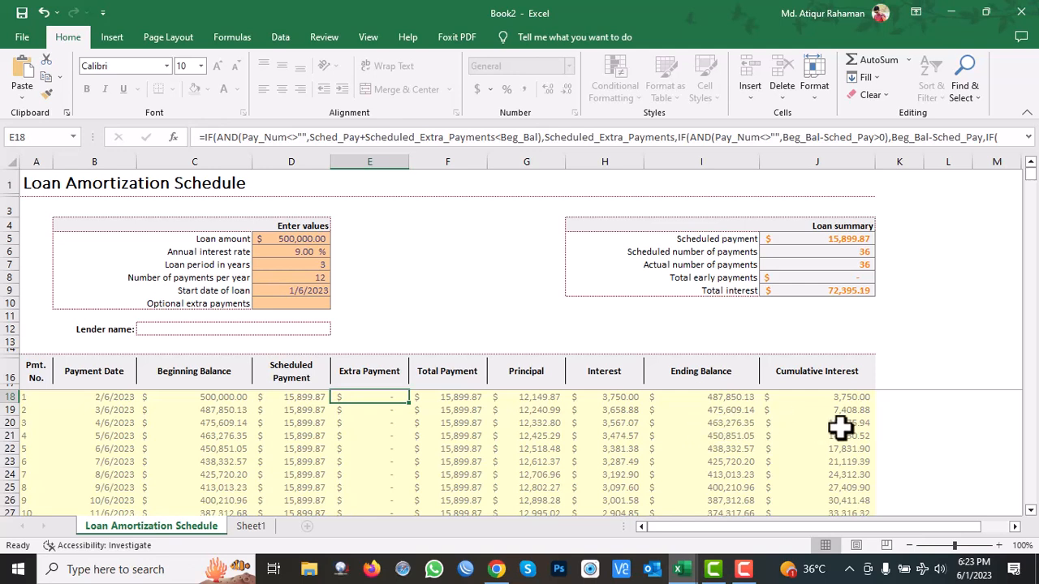
- Examine the loan payment schedule through its final payment row, including the balance, principal and interest columns
{"action": "scroll", "coordinate": [725, 440], "scroll_direction": "down", "scroll_amount": 7}
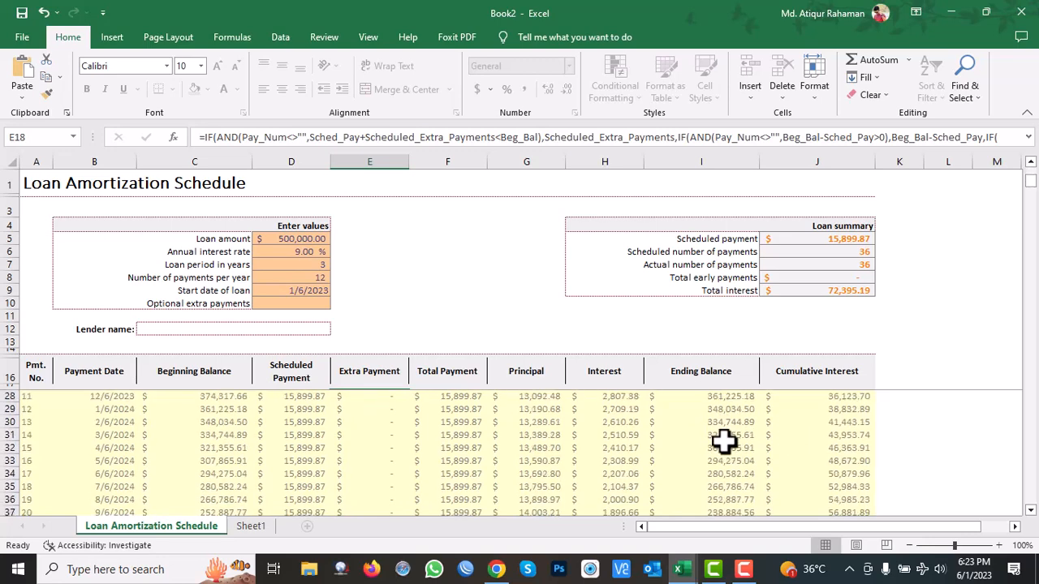
{"action": "scroll", "coordinate": [723, 441], "scroll_direction": "down", "scroll_amount": 4}
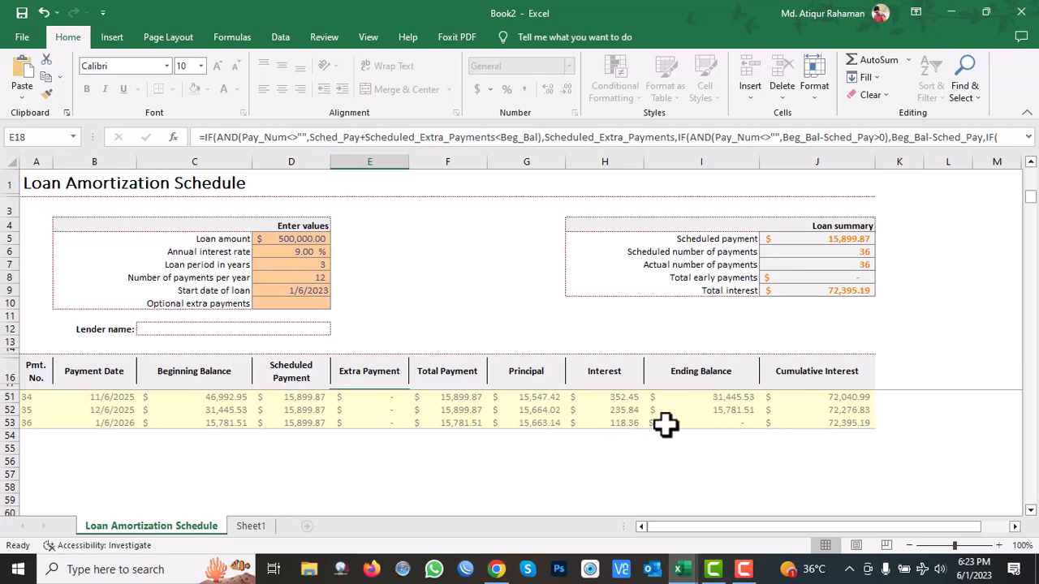
{"action": "scroll", "coordinate": [645, 424], "scroll_direction": "up", "scroll_amount": 4}
{"action": "scroll", "coordinate": [638, 438], "scroll_direction": "up", "scroll_amount": 5}
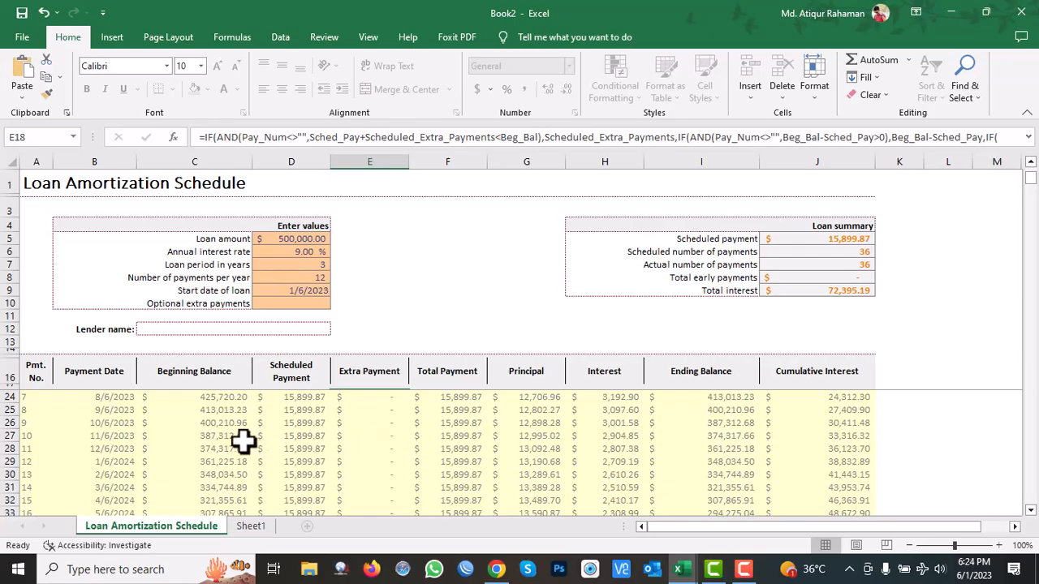
{"action": "scroll", "coordinate": [478, 441], "scroll_direction": "down", "scroll_amount": 3}
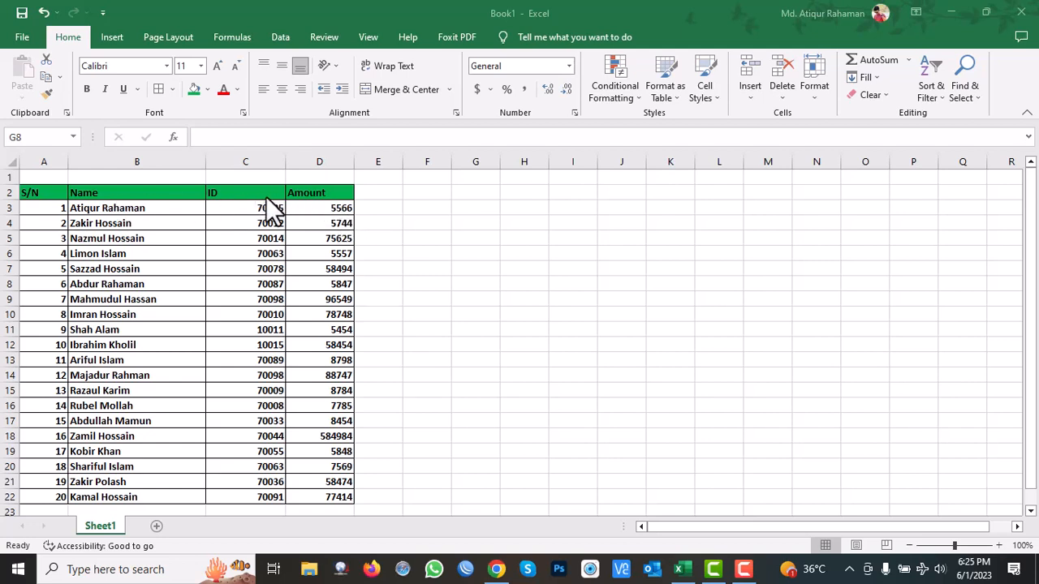
- In the Book1 workbook, enter the formula =D3&" Taka" in cell F3 to append the currency to the first amount
{"action": "left_click", "coordinate": [341, 209]}
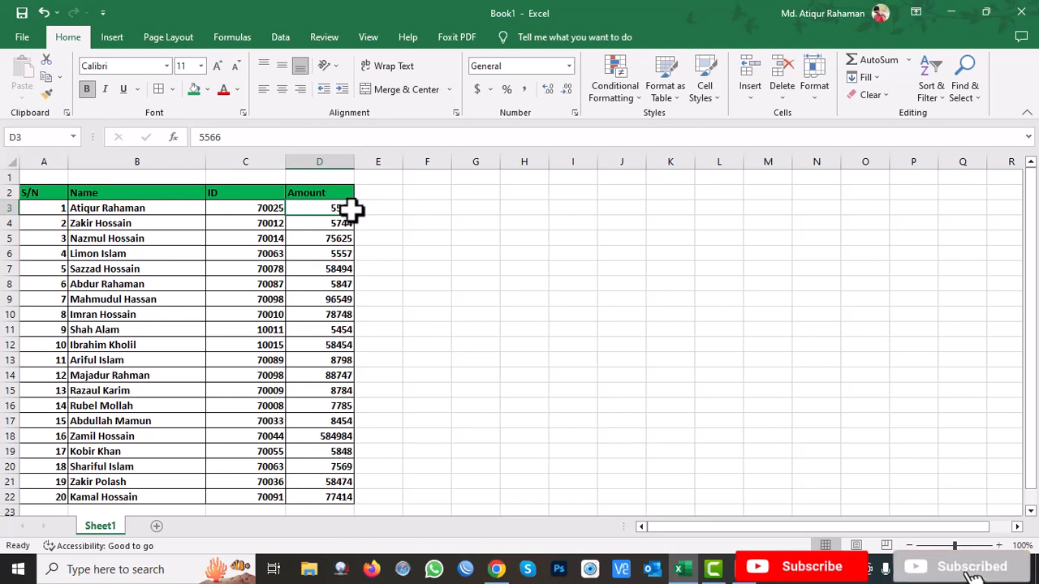
{"action": "left_click", "coordinate": [426, 208]}
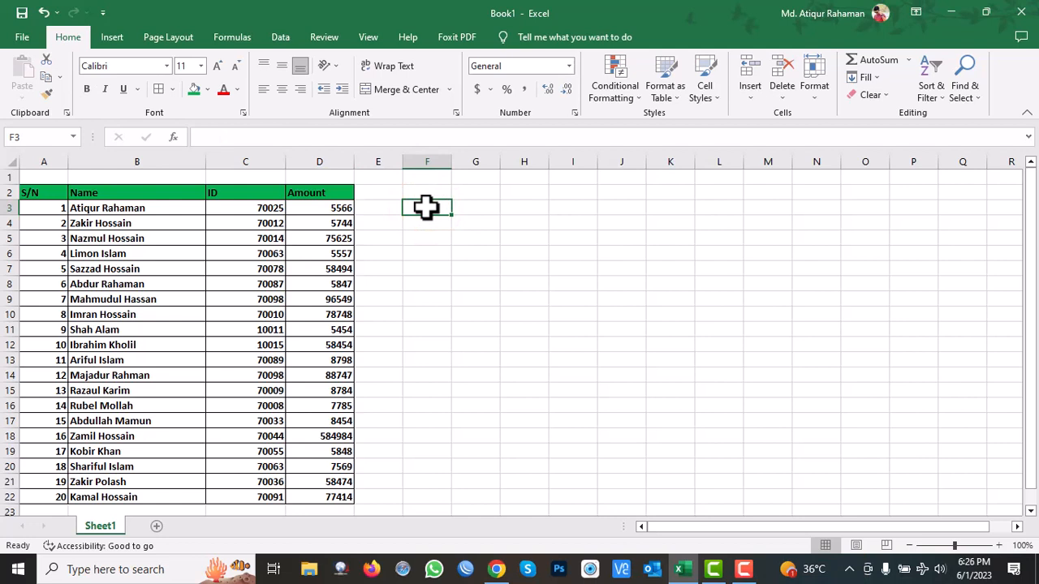
{"action": "type", "text": "="}
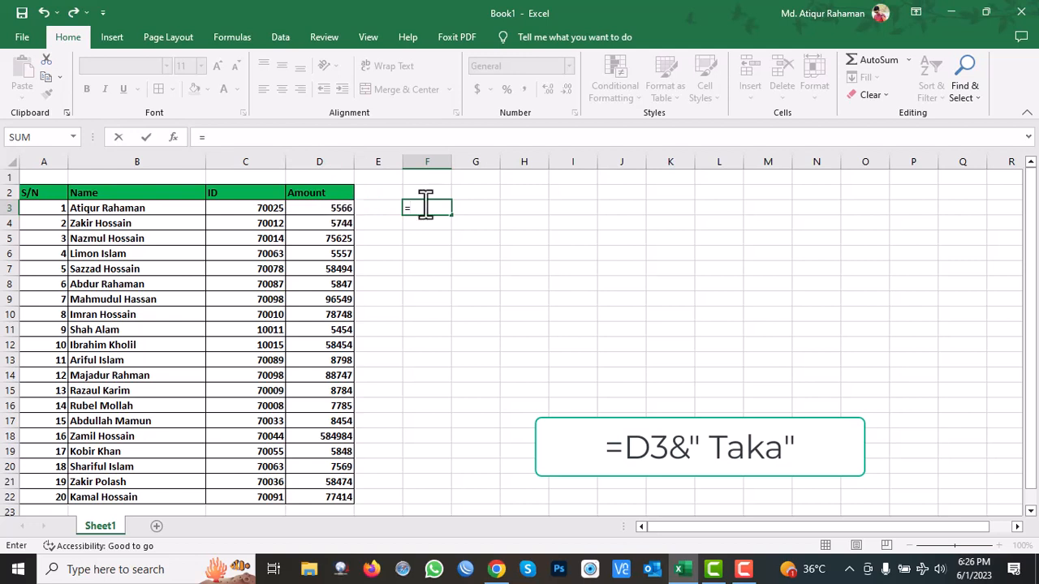
{"action": "left_click", "coordinate": [340, 209]}
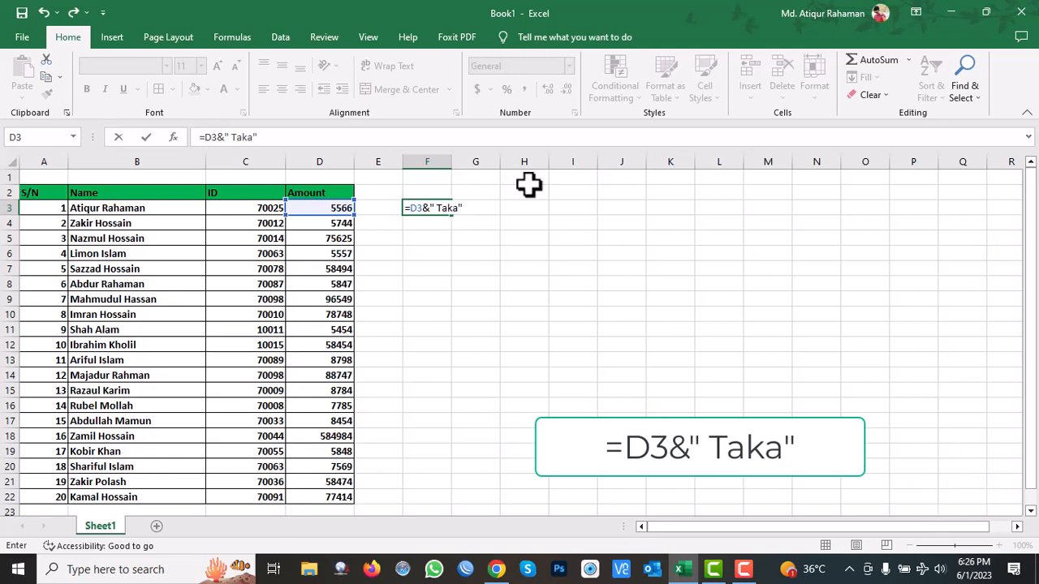
{"action": "key", "text": "Return"}
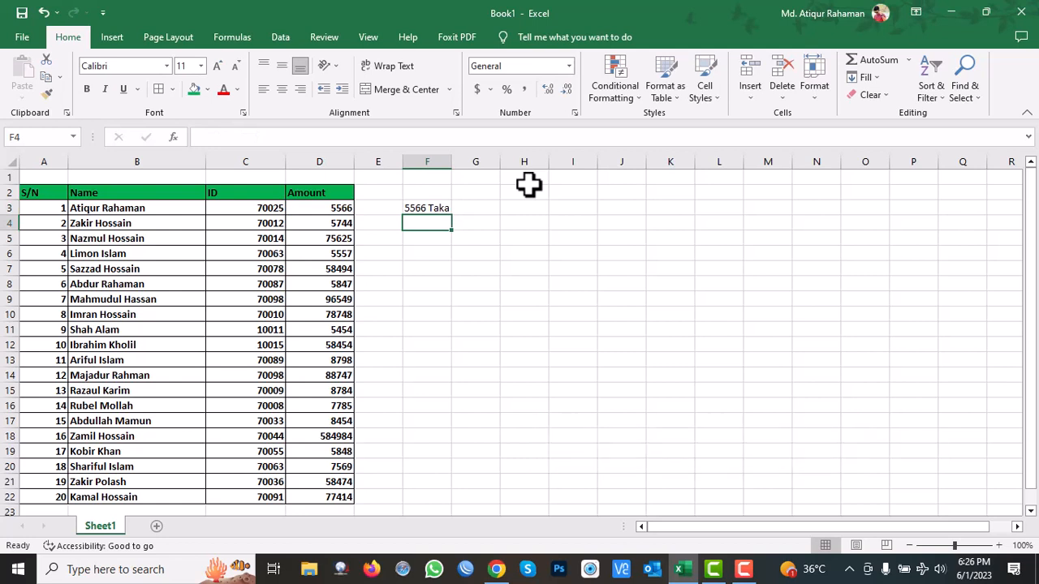
- Fill the formula in F3 down to F22 so that it covers every amount row
{"action": "left_click", "coordinate": [344, 211]}
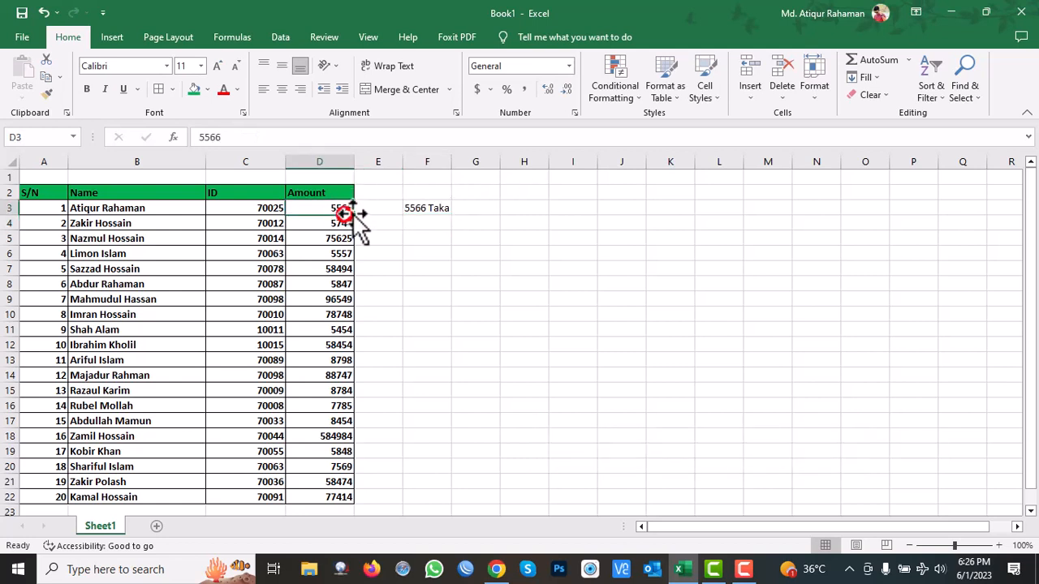
{"action": "left_click", "coordinate": [420, 207]}
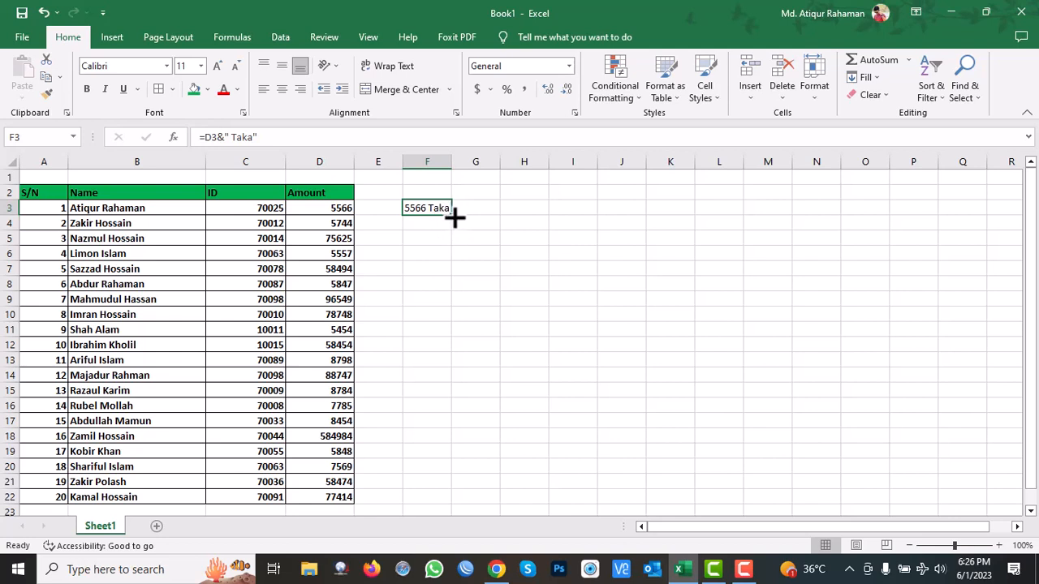
{"action": "left_click_drag", "start_coordinate": [456, 217], "coordinate": [455, 501]}
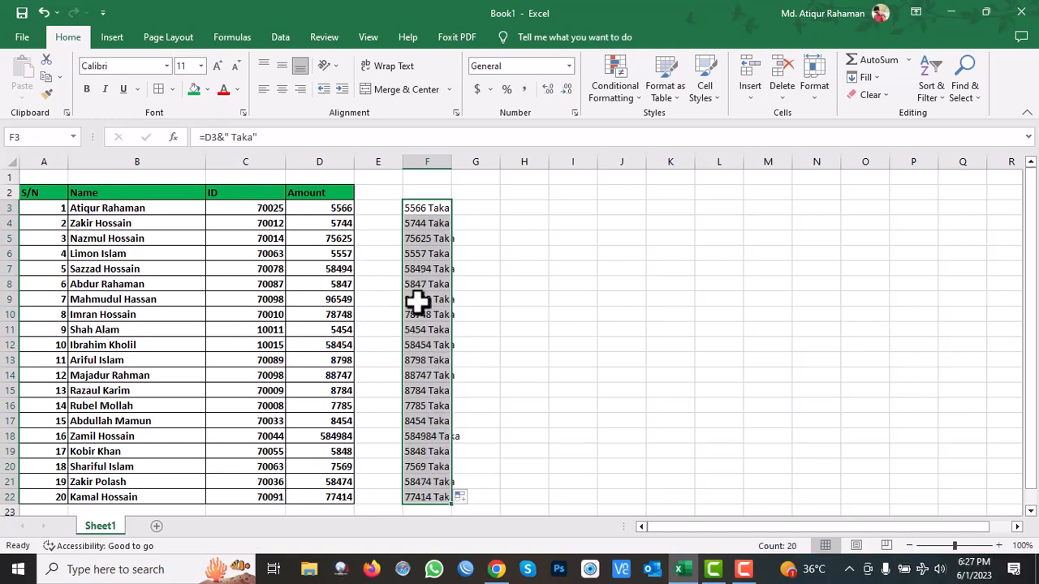
- Copy the formula results in F3:F22 and paste them as values only over the Amount column, starting at D3
{"action": "right_click", "coordinate": [428, 206]}
{"action": "left_click", "coordinate": [454, 230]}
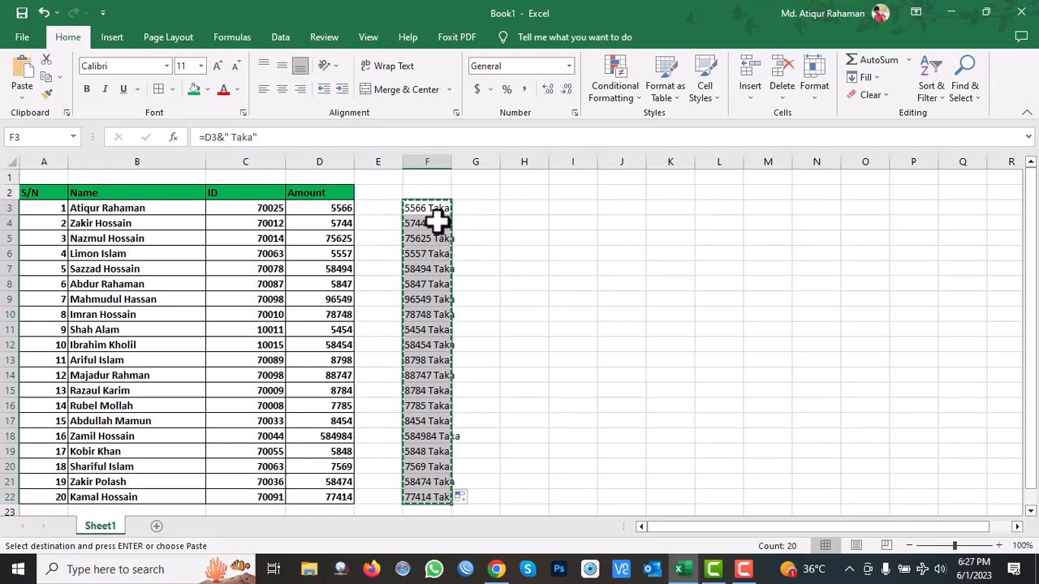
{"action": "left_click", "coordinate": [314, 208]}
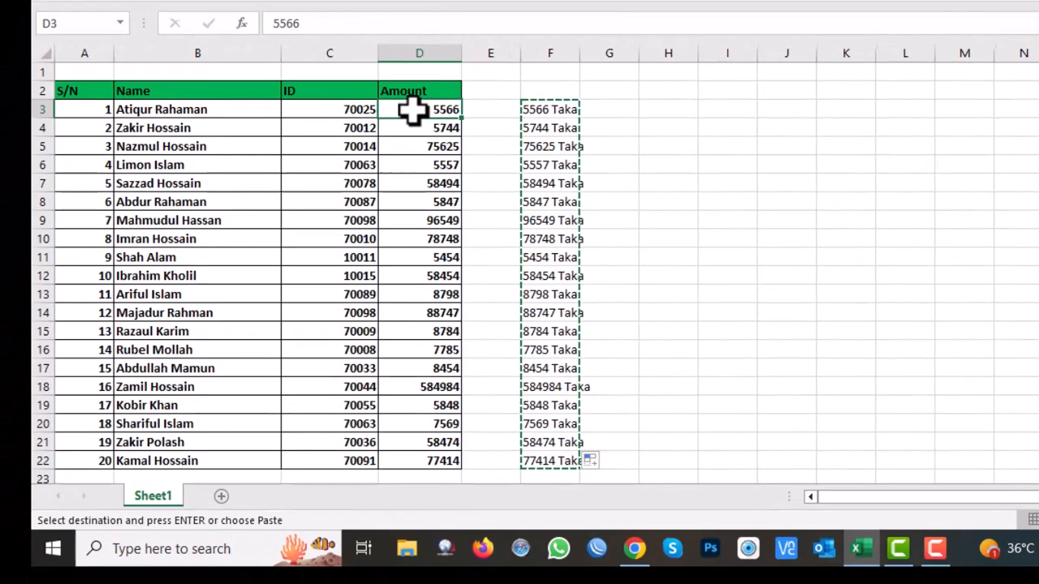
{"action": "right_click", "coordinate": [342, 174]}
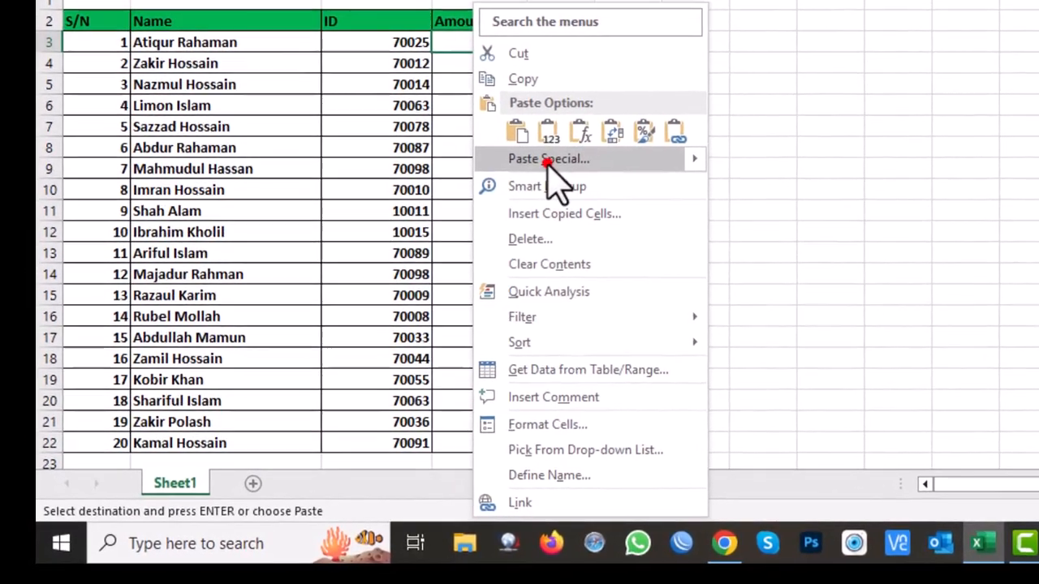
{"action": "left_click", "coordinate": [470, 212]}
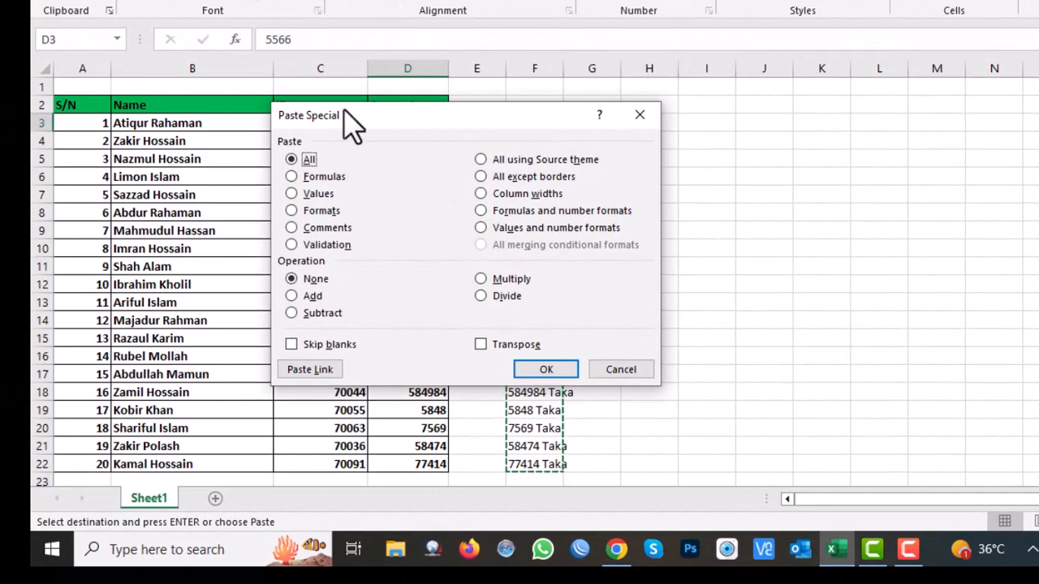
{"action": "left_click", "coordinate": [291, 194]}
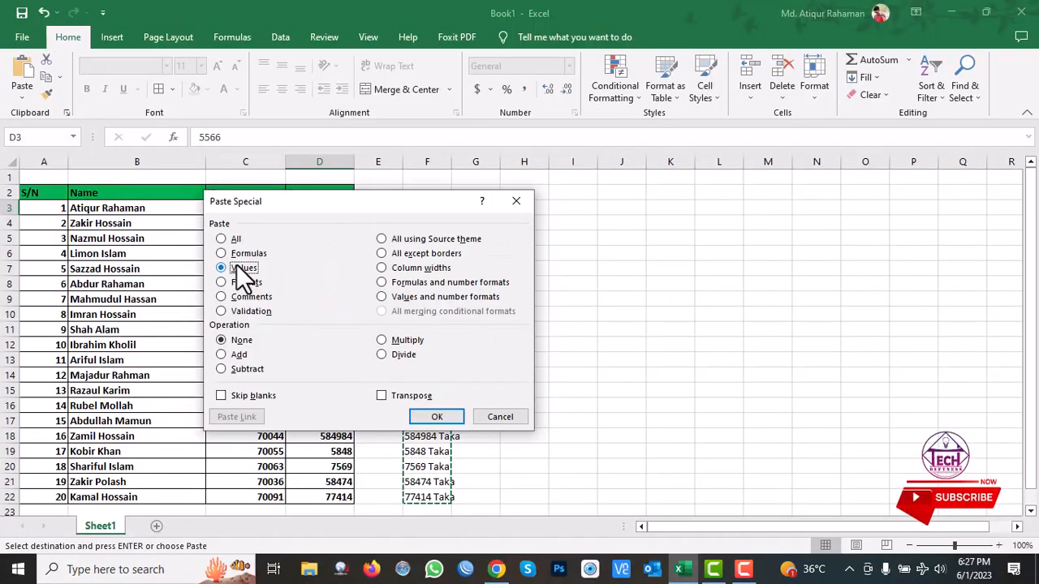
{"action": "left_click", "coordinate": [436, 418]}
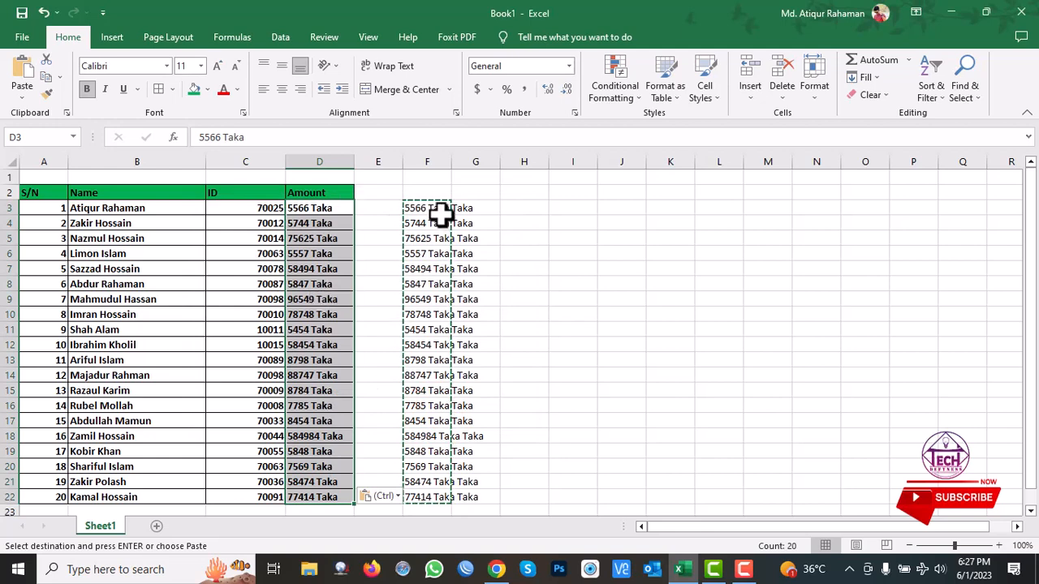
- Clear the helper formulas and their overflow in F3:G22
{"action": "left_click_drag", "start_coordinate": [408, 205], "coordinate": [498, 497]}
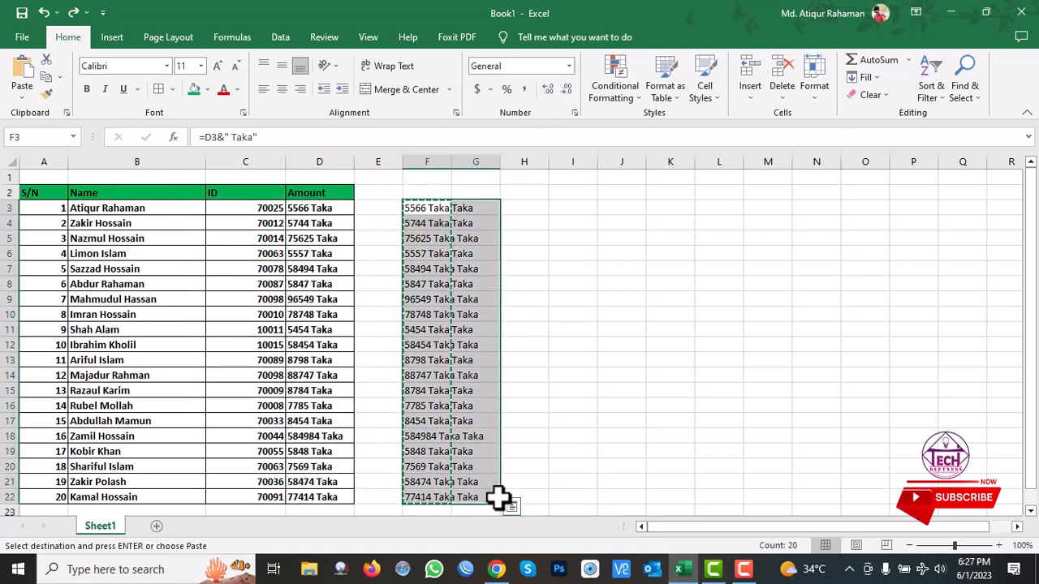
{"action": "key", "text": "Delete"}
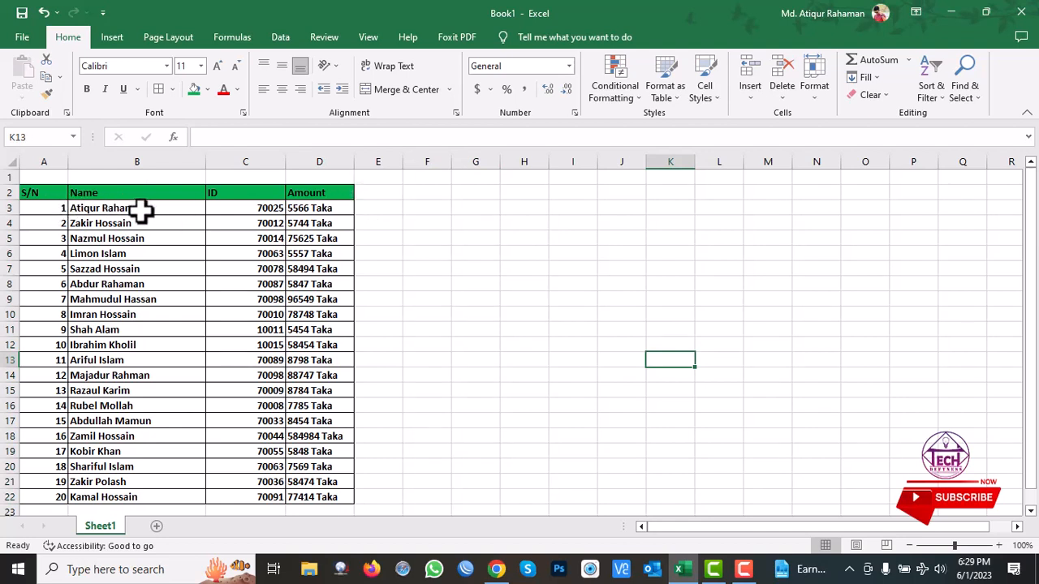
- Enter the formula ="Mr. "&B3 in cell F3 to put the title before the first name
{"action": "left_click", "coordinate": [431, 207]}
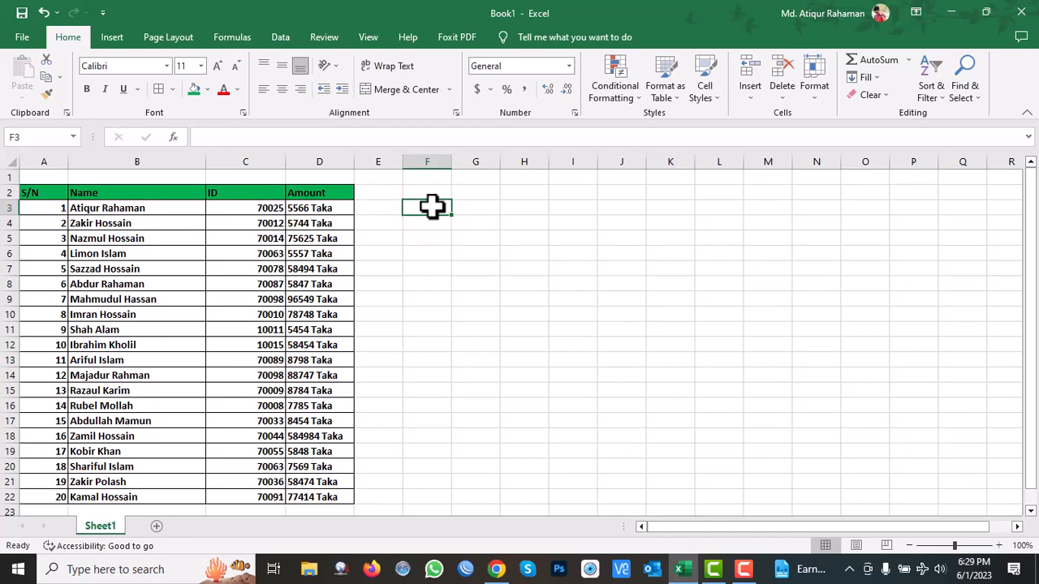
{"action": "type", "text": "="}
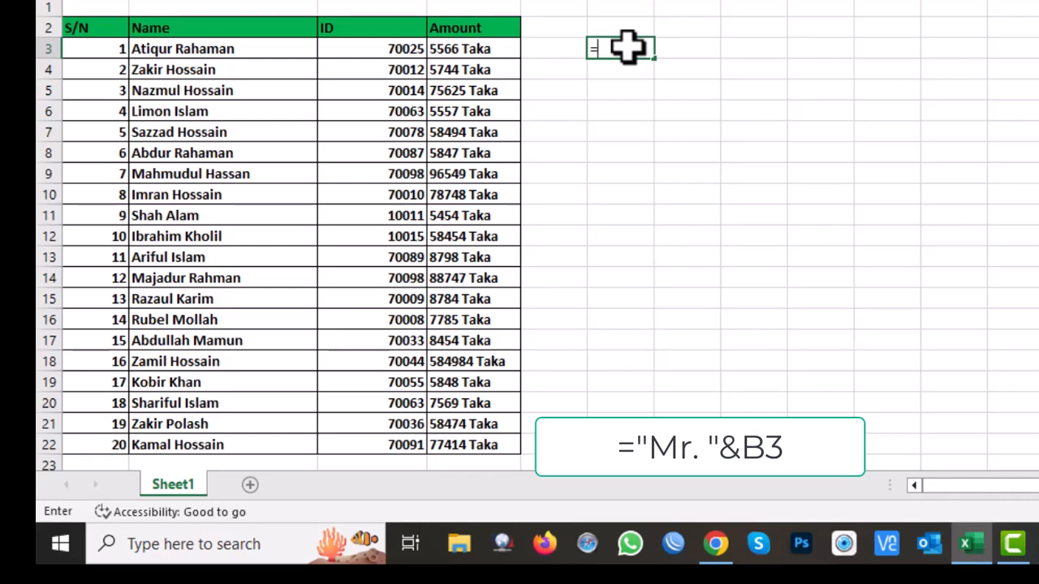
{"action": "type", "text": "\"M"}
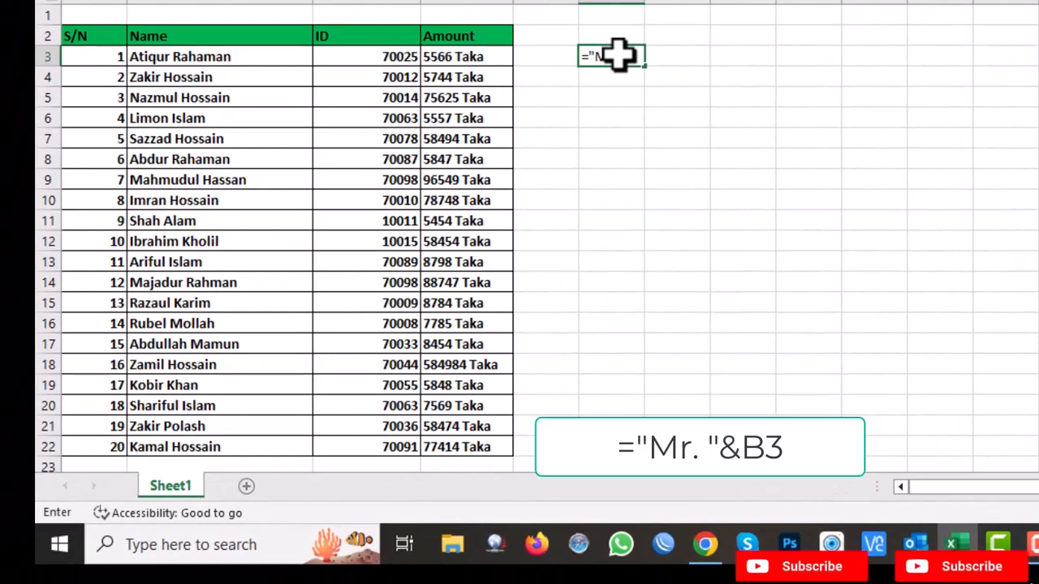
{"action": "type", "text": "\""}
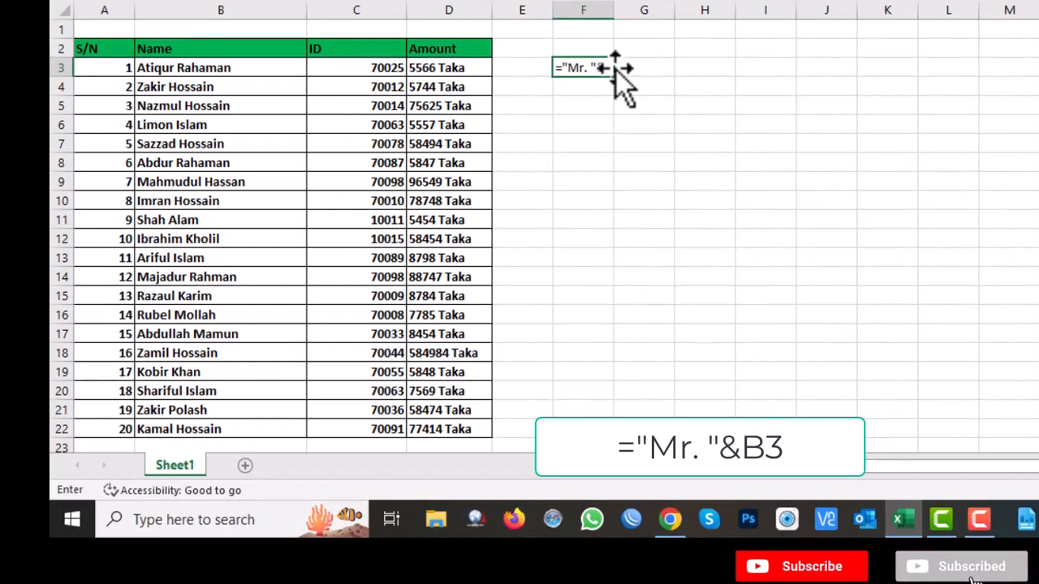
{"action": "type", "text": "&"}
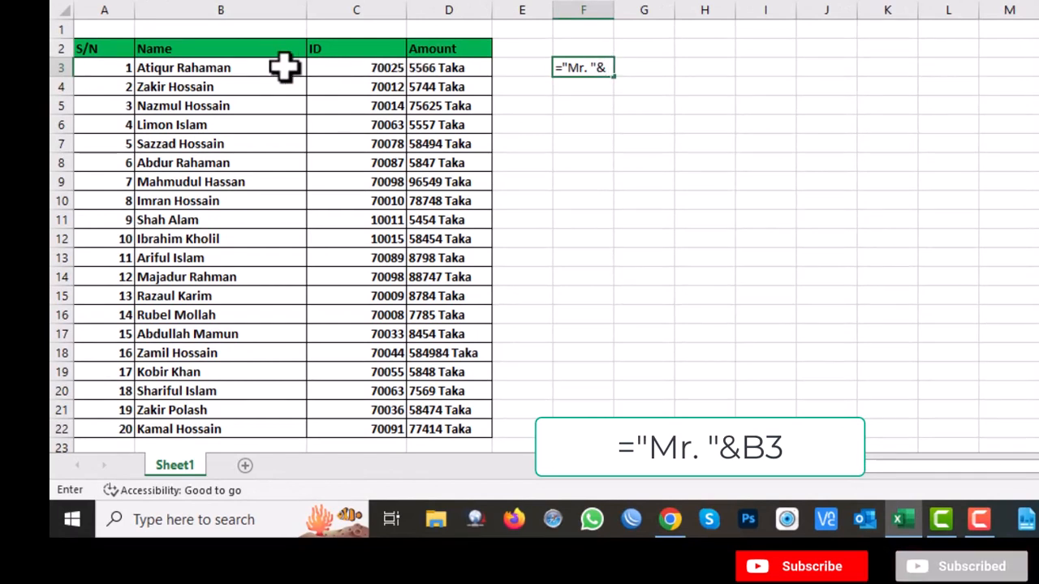
{"action": "left_click", "coordinate": [221, 69]}
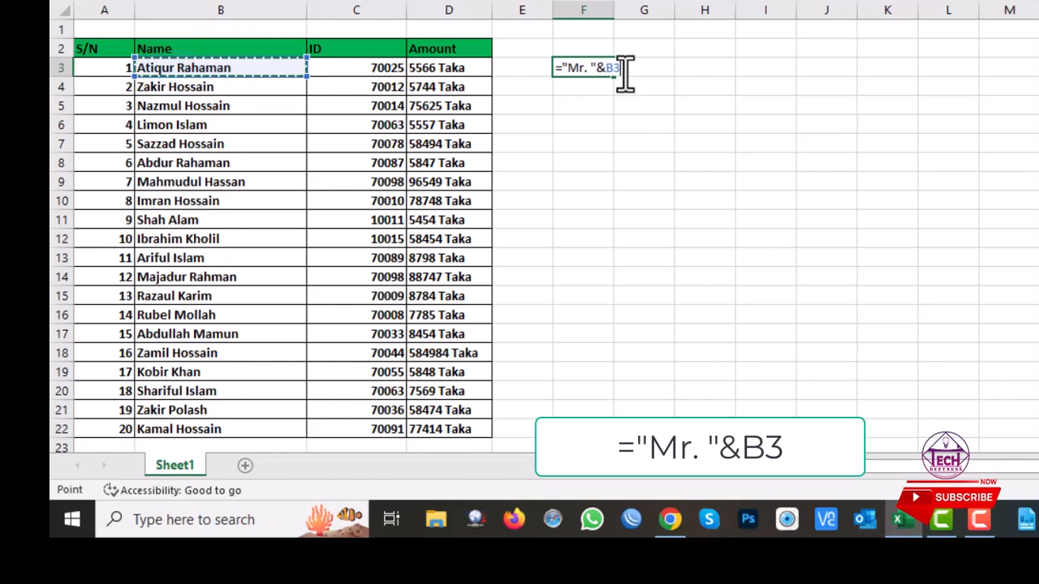
{"action": "key", "text": "Return"}
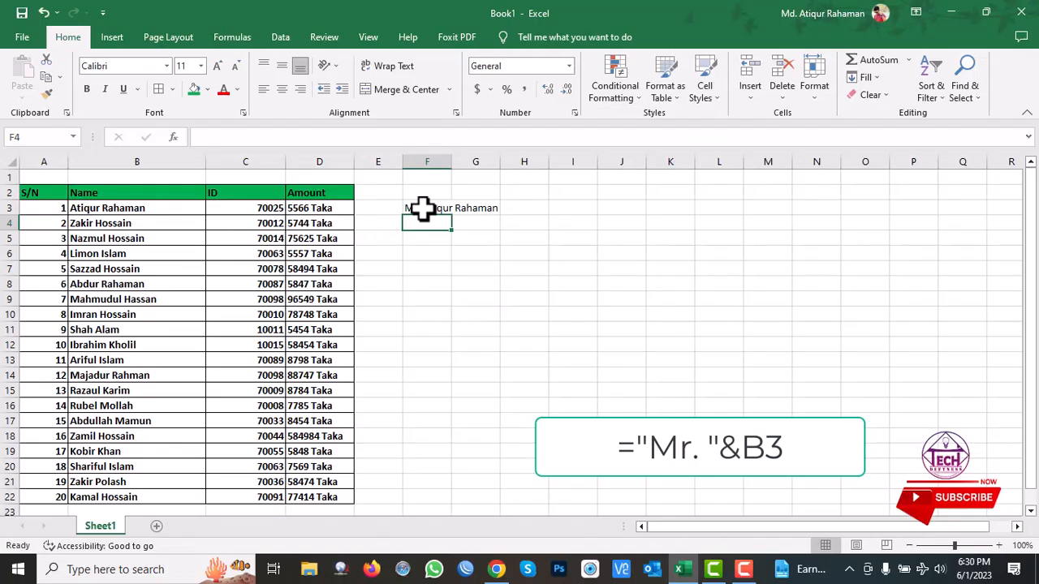
- Fill the formula in F3 down to F22 so that it covers every name row
{"action": "left_click", "coordinate": [586, 67]}
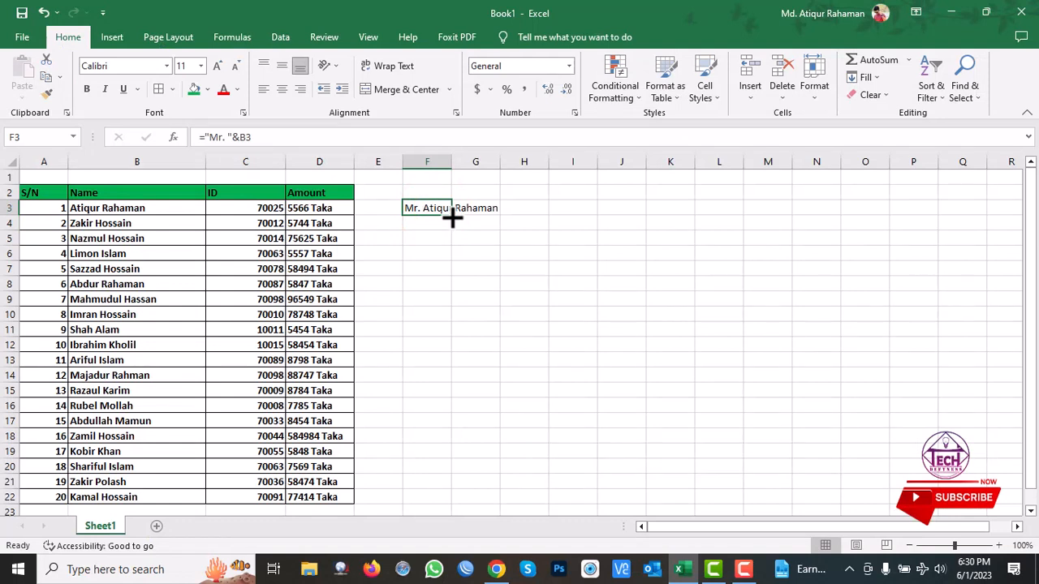
{"action": "left_click_drag", "start_coordinate": [452, 216], "coordinate": [446, 499]}
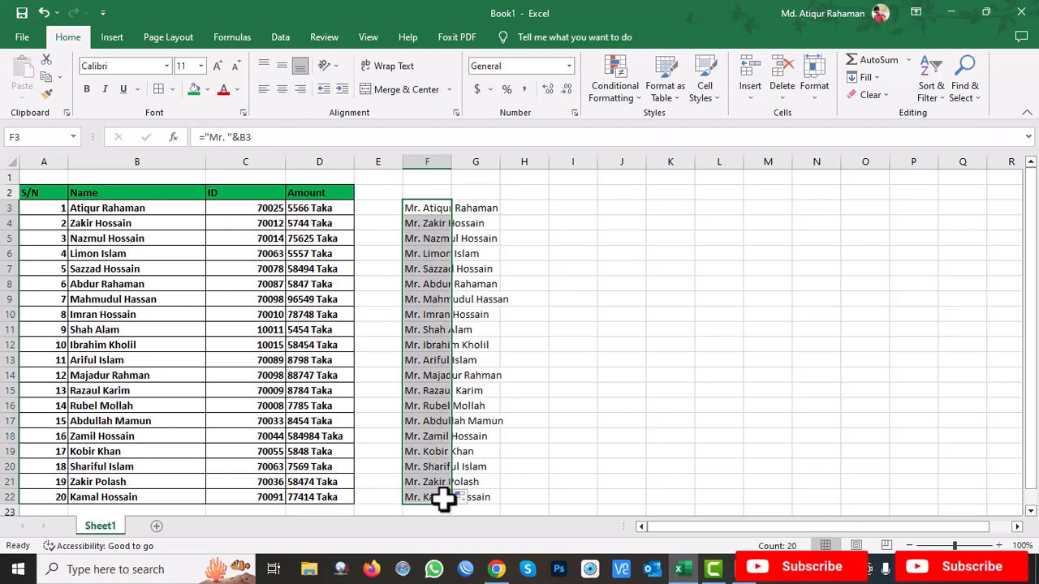
{"action": "left_click", "coordinate": [106, 238]}
{"action": "left_click", "coordinate": [466, 239]}
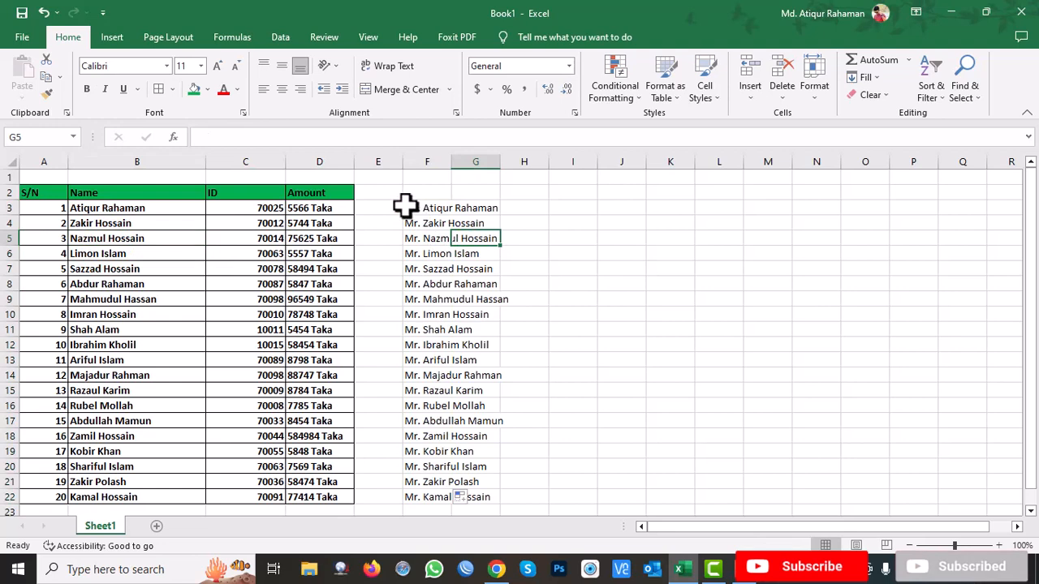
- Copy the range F3:G22 and paste it as values only over the Name column, starting at B3
{"action": "left_click_drag", "start_coordinate": [406, 208], "coordinate": [471, 498]}
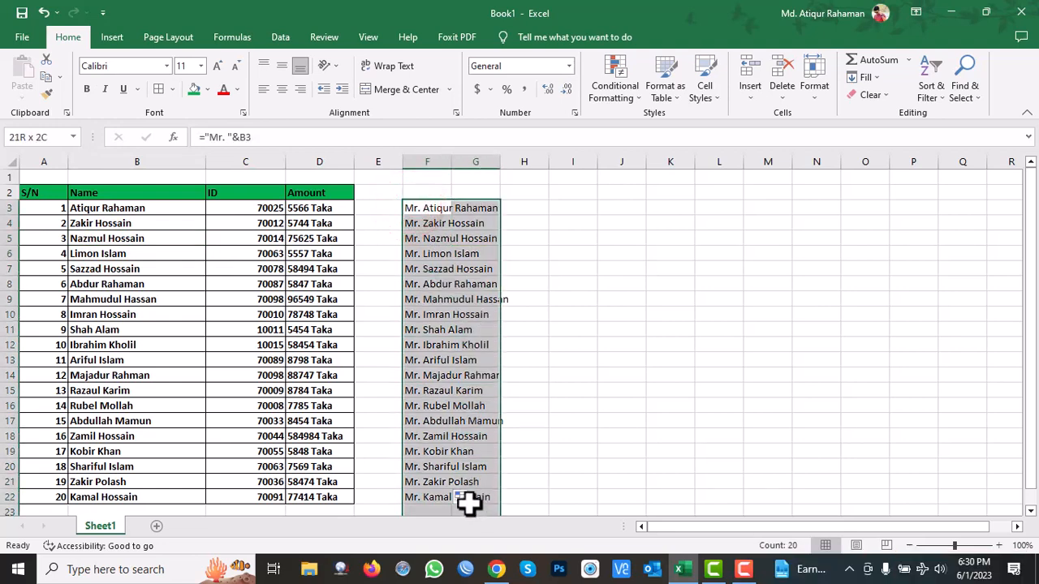
{"action": "right_click", "coordinate": [417, 212]}
{"action": "left_click", "coordinate": [455, 228]}
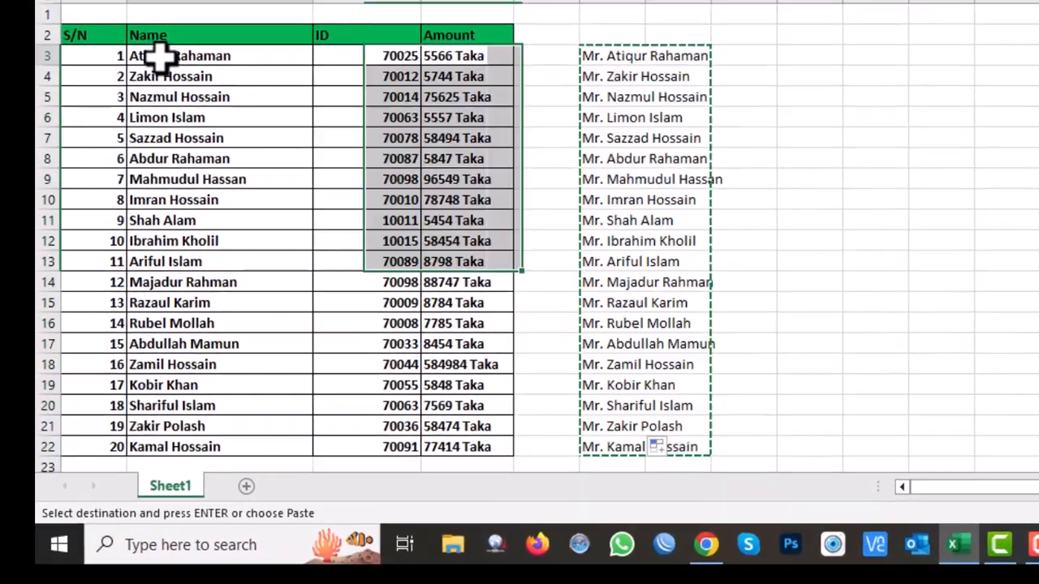
{"action": "left_click", "coordinate": [94, 208]}
{"action": "right_click", "coordinate": [163, 53]}
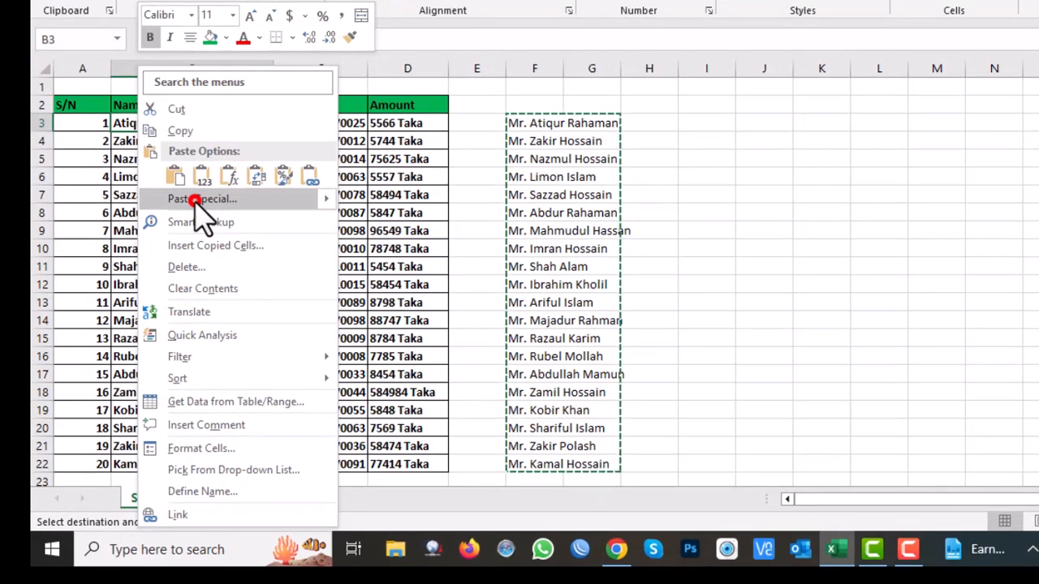
{"action": "left_click", "coordinate": [202, 199]}
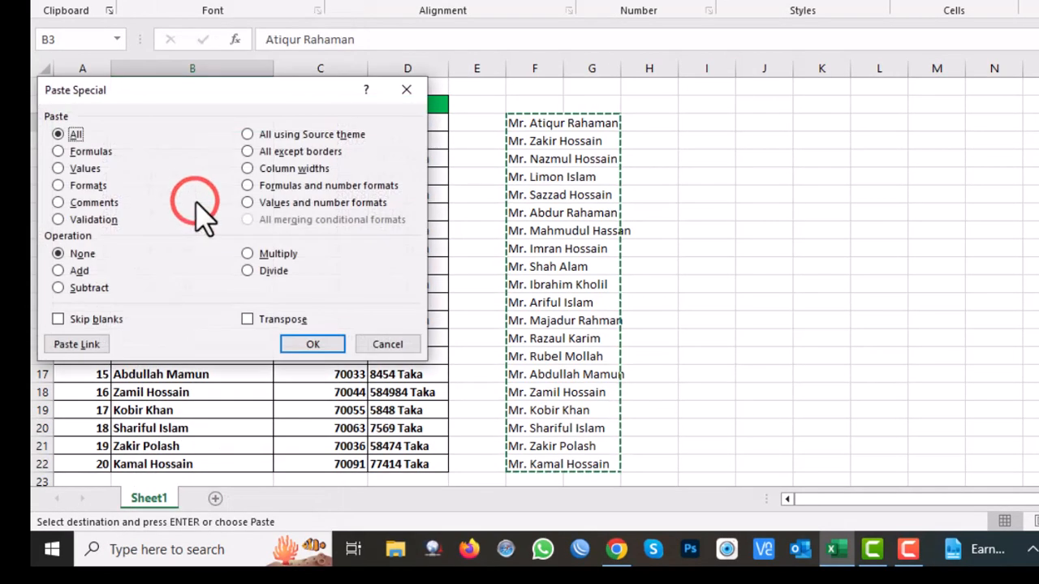
{"action": "left_click", "coordinate": [59, 168]}
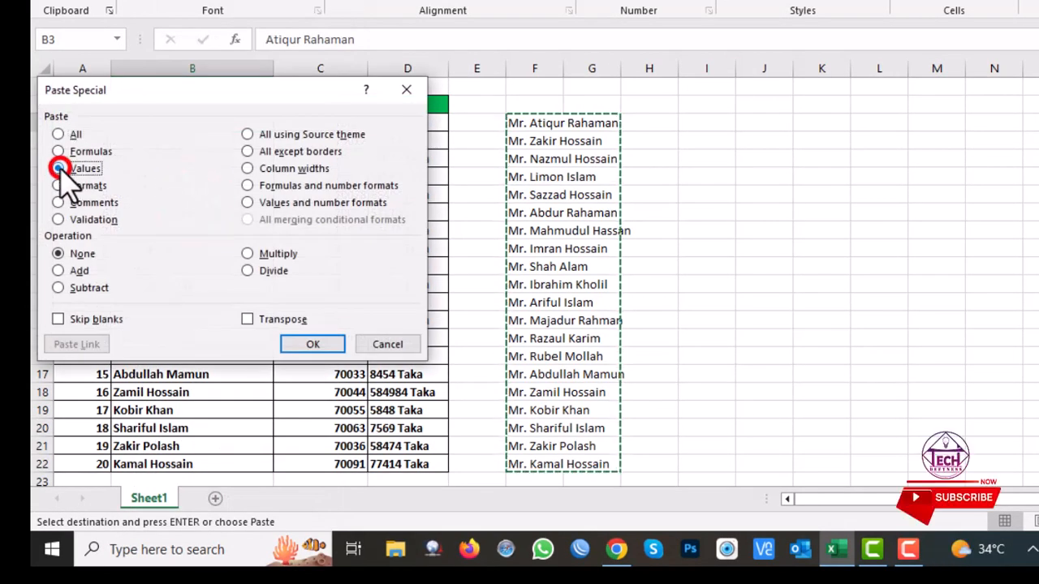
{"action": "left_click", "coordinate": [309, 347]}
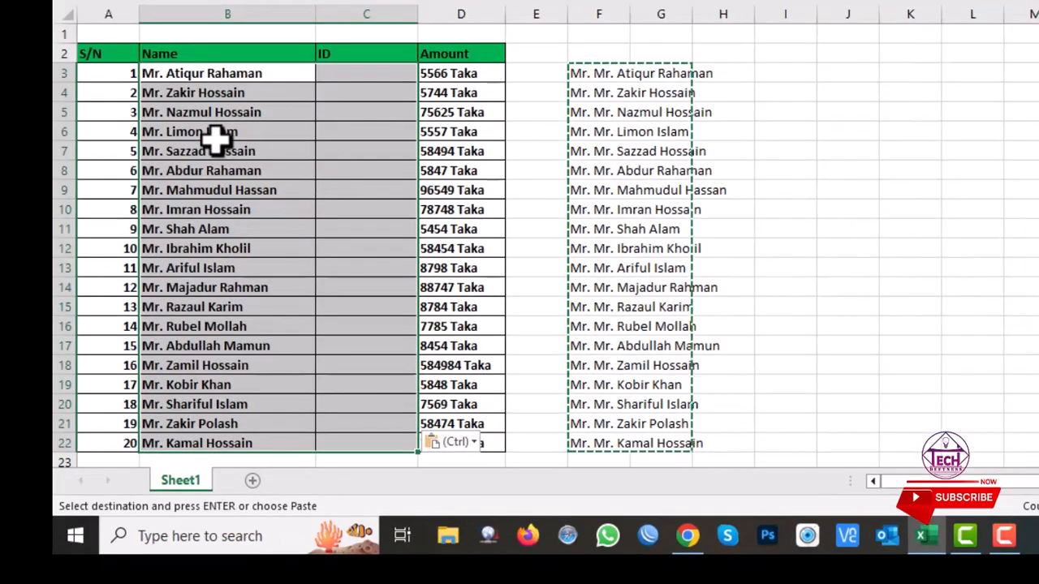
- Check the pasted names down to row 22 and delete the helper contents in F3:G22
{"action": "scroll", "coordinate": [201, 256], "scroll_direction": "down", "scroll_amount": 1}
{"action": "scroll", "coordinate": [186, 259], "scroll_direction": "down", "scroll_amount": 1}
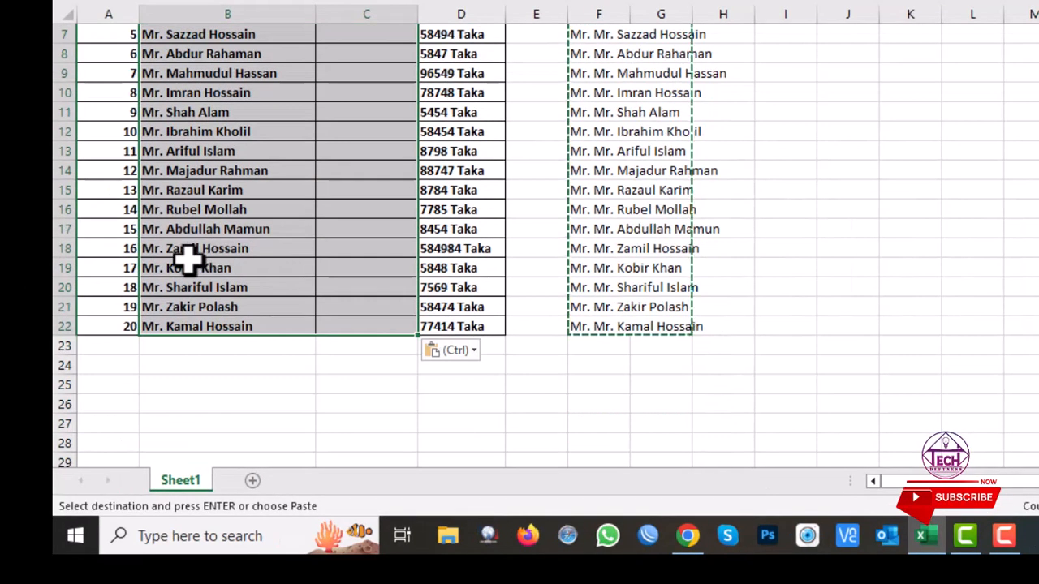
{"action": "scroll", "coordinate": [185, 260], "scroll_direction": "up", "scroll_amount": 2}
{"action": "left_click", "coordinate": [579, 71]}
{"action": "mouse_move", "coordinate": [616, 120]}
{"action": "left_mouse_down"}
{"action": "mouse_move", "coordinate": [684, 457]}
{"action": "mouse_move", "coordinate": [674, 431]}
{"action": "left_mouse_up"}
{"action": "key", "text": "Delete"}
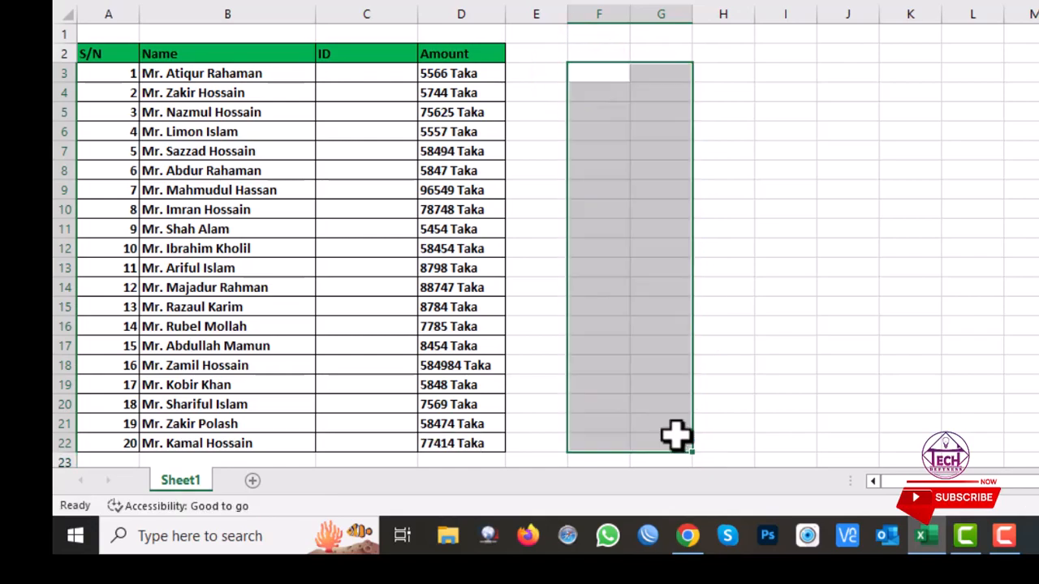
{"action": "left_click", "coordinate": [545, 345]}
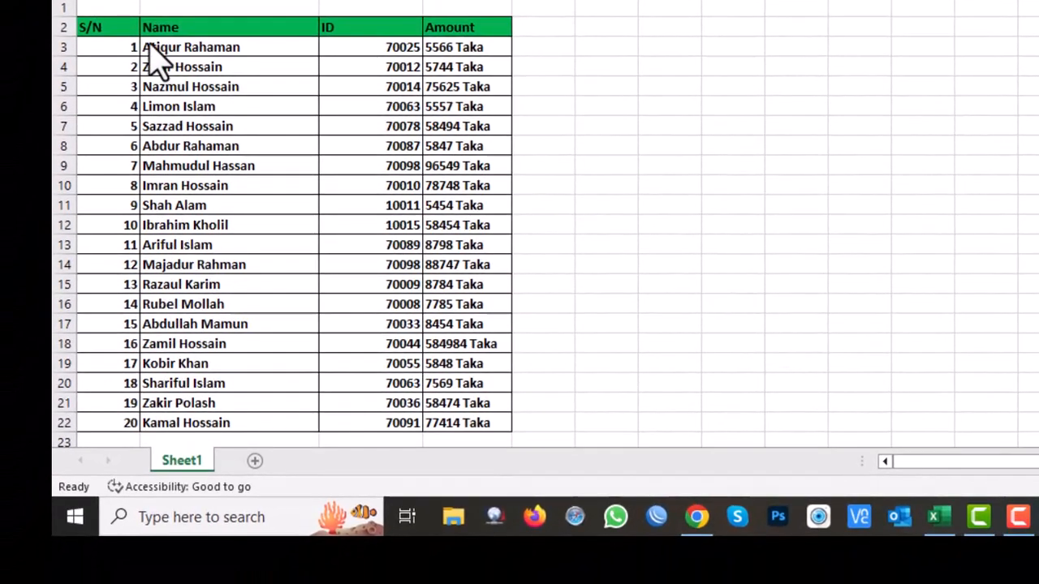
- Start Text to Columns on the names in B3:B22 as Delimited data, with Space added as a delimiter
{"action": "scroll", "coordinate": [166, 62], "scroll_direction": "down", "scroll_amount": 1}
{"action": "scroll", "coordinate": [172, 63], "scroll_direction": "up", "scroll_amount": 1}
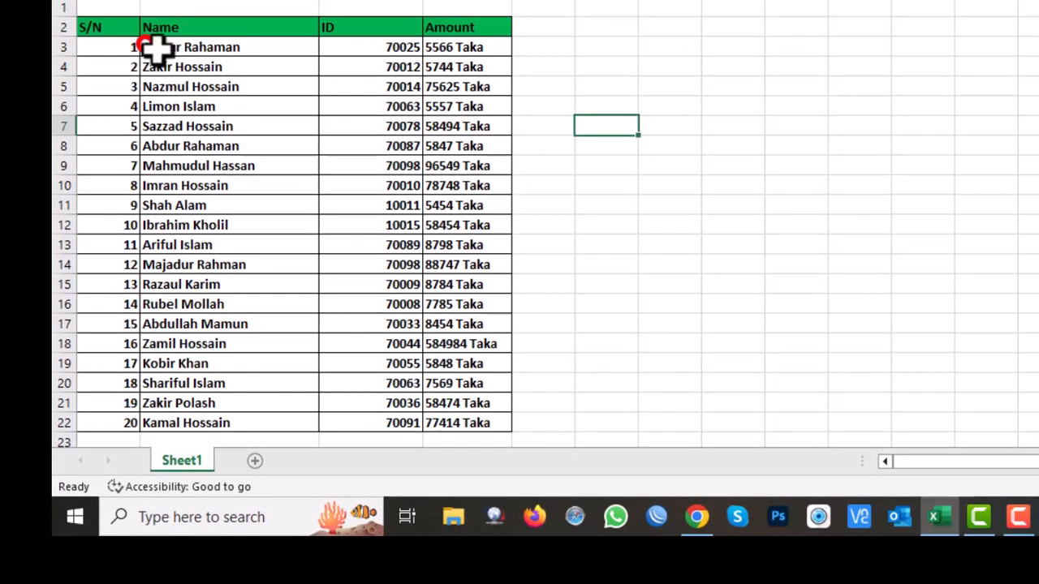
{"action": "left_click", "coordinate": [157, 47]}
{"action": "left_click_drag", "start_coordinate": [156, 47], "coordinate": [260, 425]}
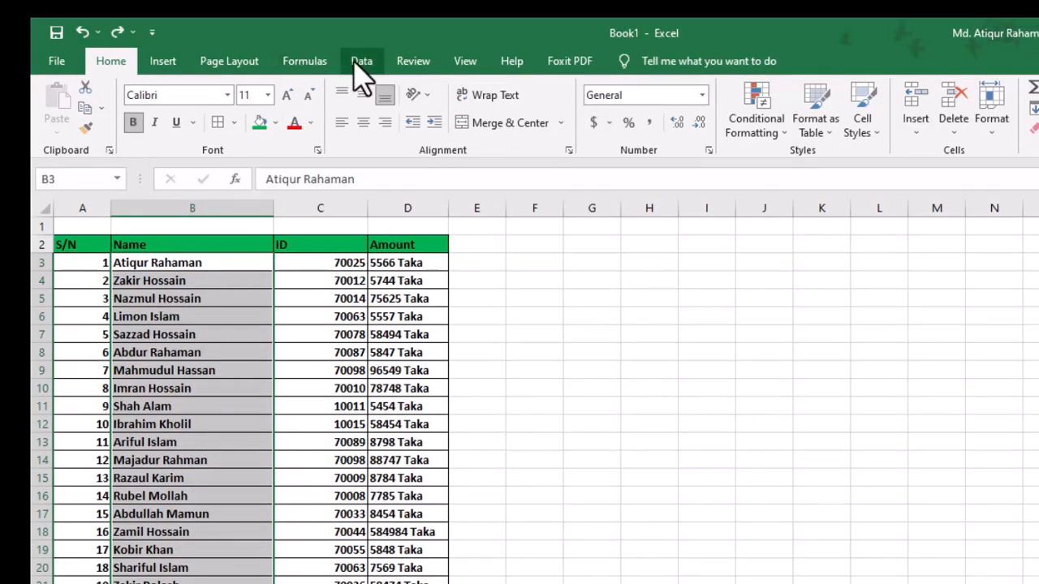
{"action": "left_click", "coordinate": [357, 63]}
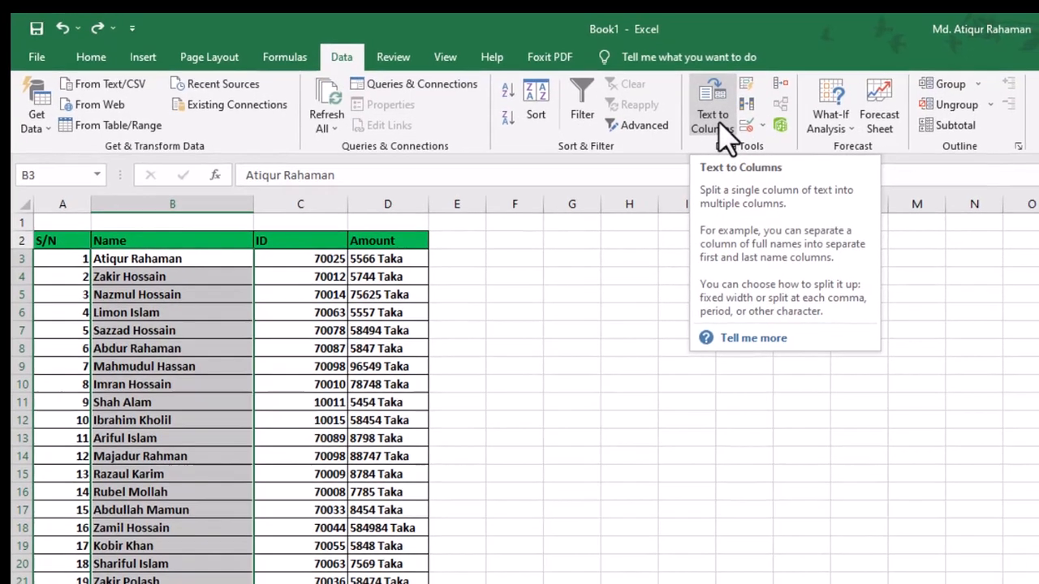
{"action": "left_click", "coordinate": [745, 145]}
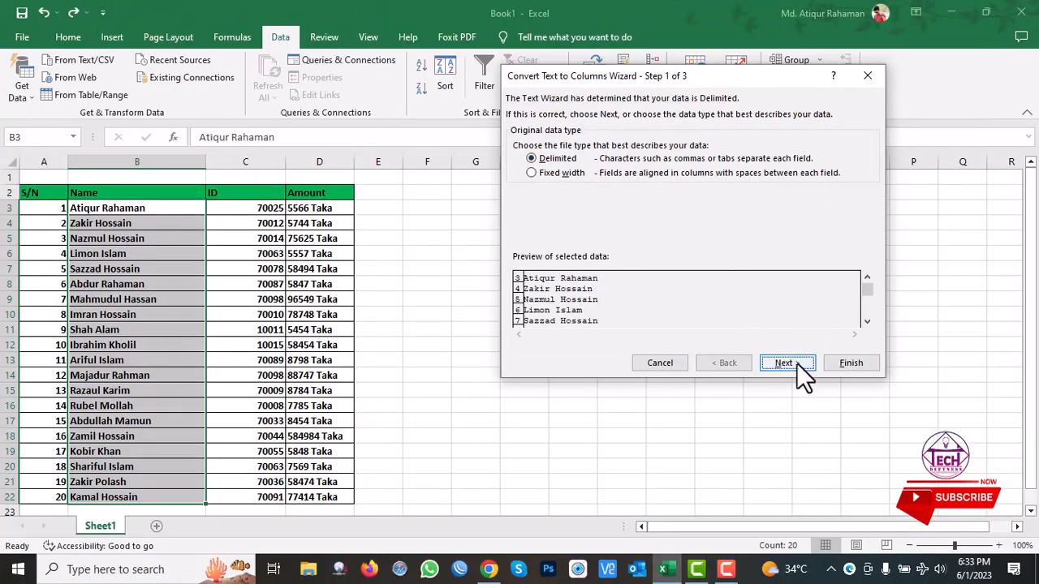
{"action": "left_click", "coordinate": [796, 362]}
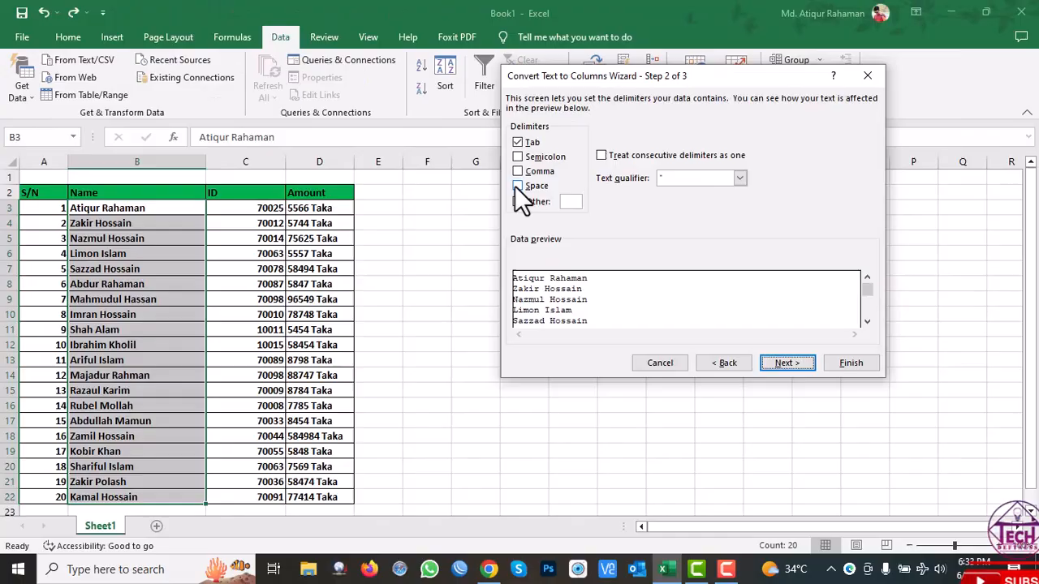
{"action": "left_click", "coordinate": [489, 195]}
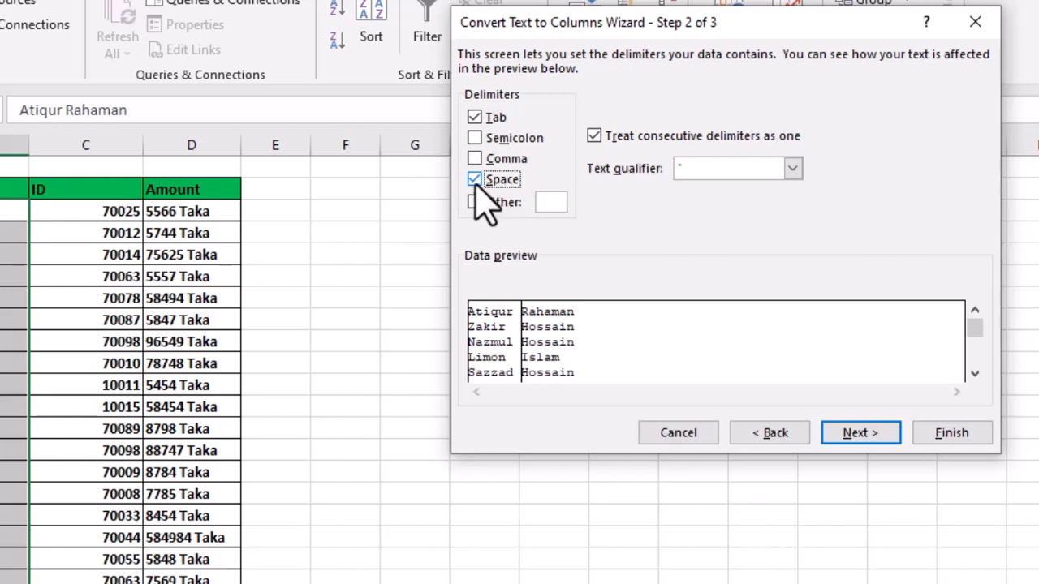
{"action": "left_click", "coordinate": [856, 432]}
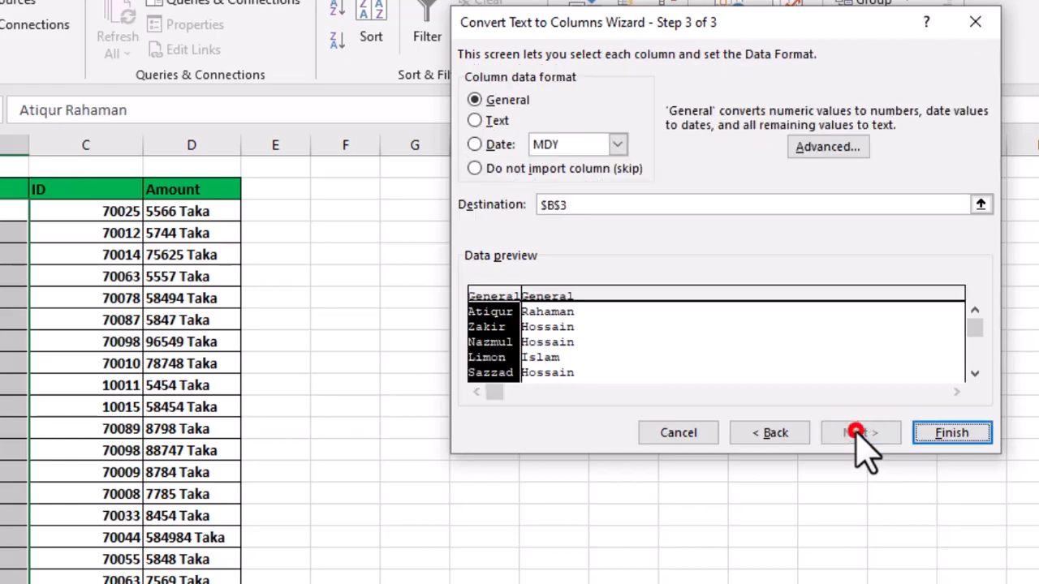
- Set the destination of the split names to $H$3, keep the General format and finish the conversion
{"action": "left_click_drag", "start_coordinate": [656, 26], "coordinate": [813, 28]}
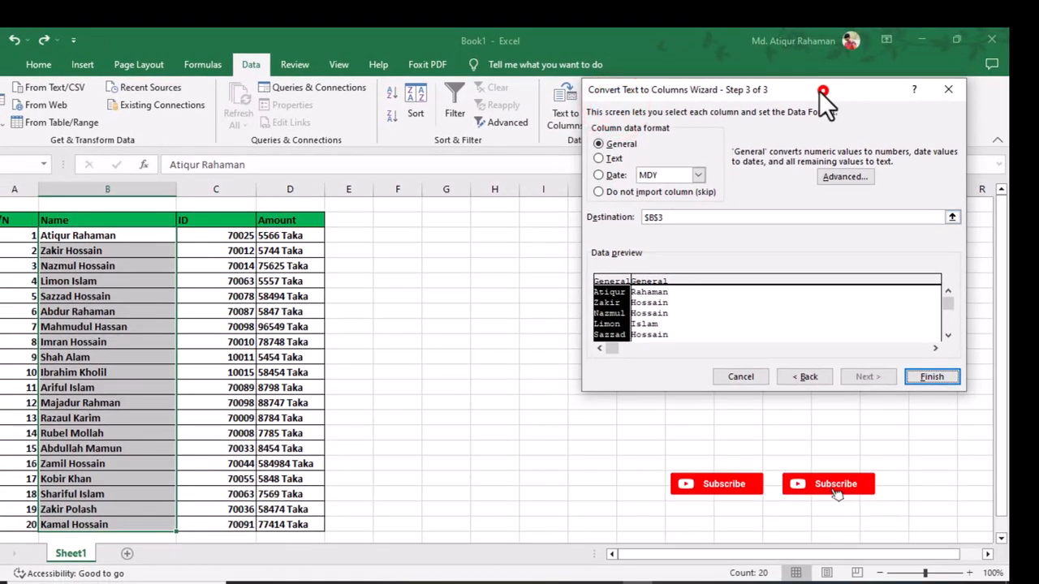
{"action": "left_click_drag", "start_coordinate": [819, 91], "coordinate": [797, 89]}
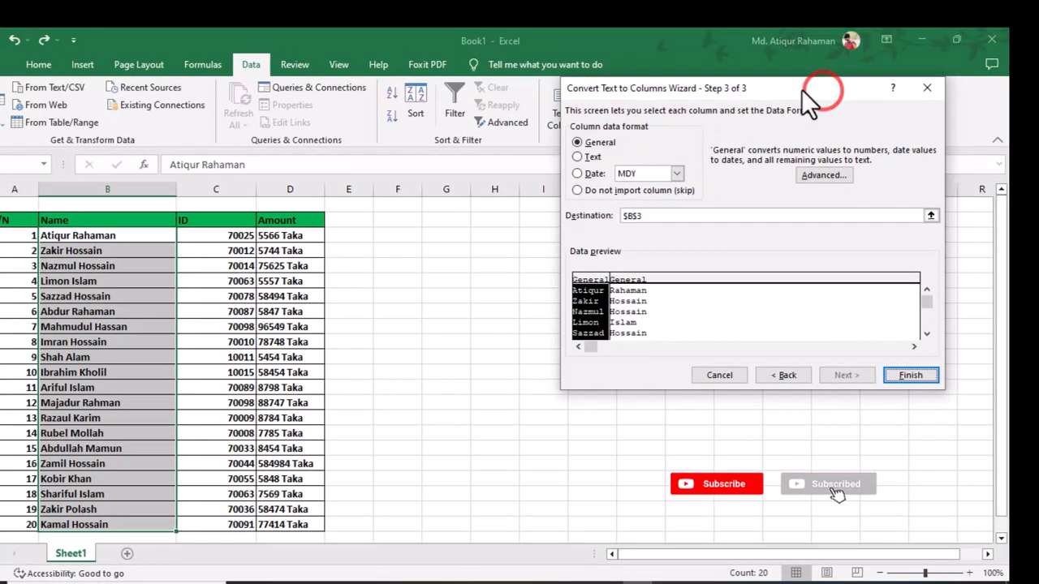
{"action": "left_click", "coordinate": [930, 218]}
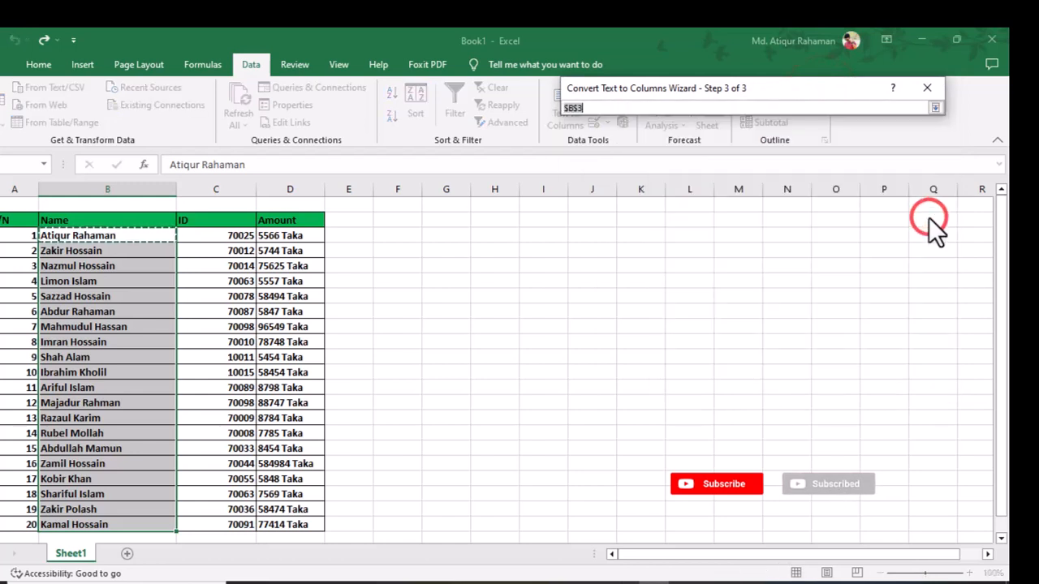
{"action": "left_click", "coordinate": [485, 234]}
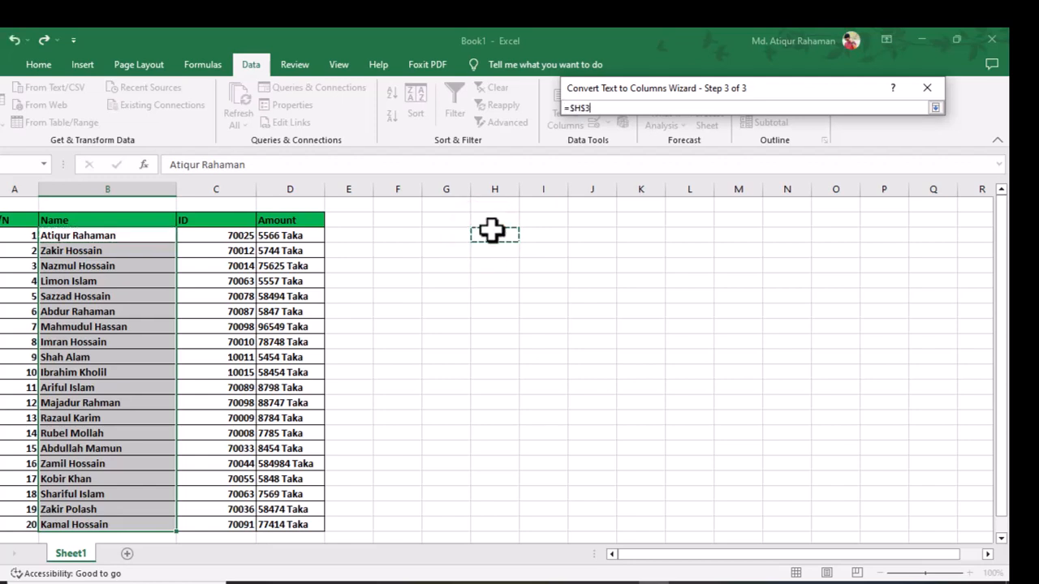
{"action": "key", "text": "Return"}
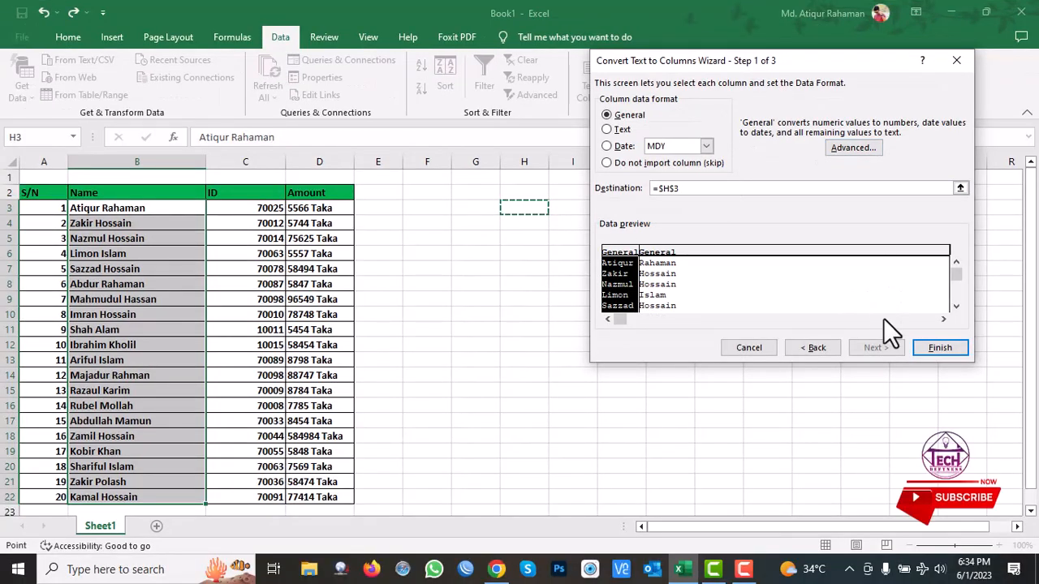
{"action": "left_click", "coordinate": [939, 347]}
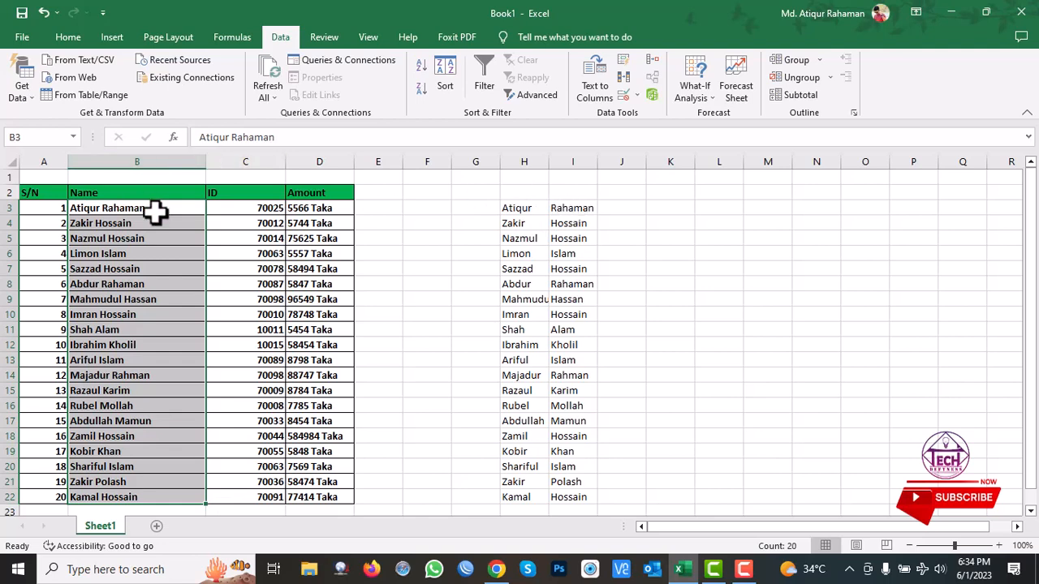
- Enter the headings "First Name" in H2 and "Last name" in I2 above the split names
{"action": "left_click", "coordinate": [523, 193]}
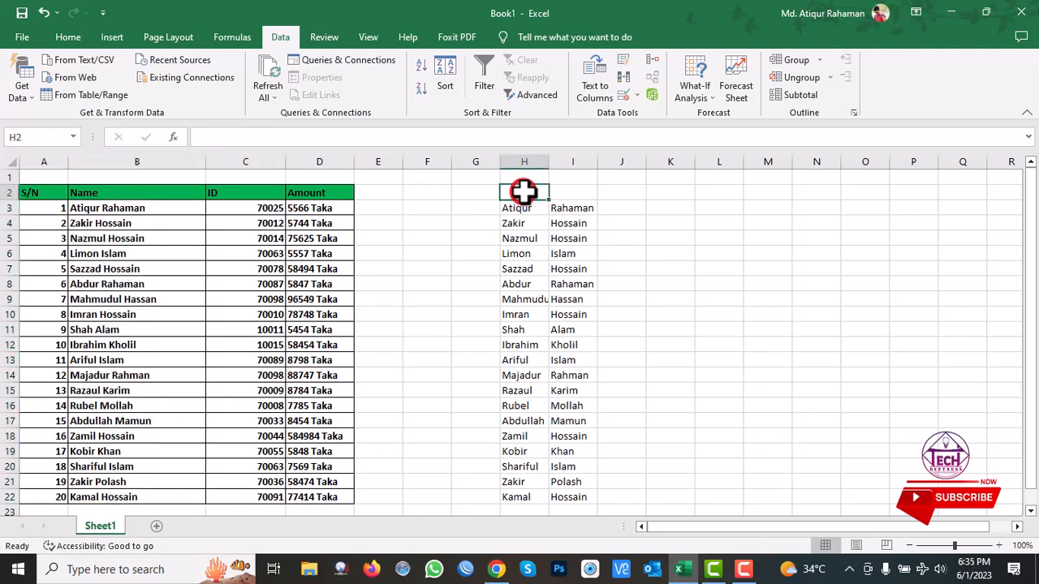
{"action": "type", "text": "Fi"}
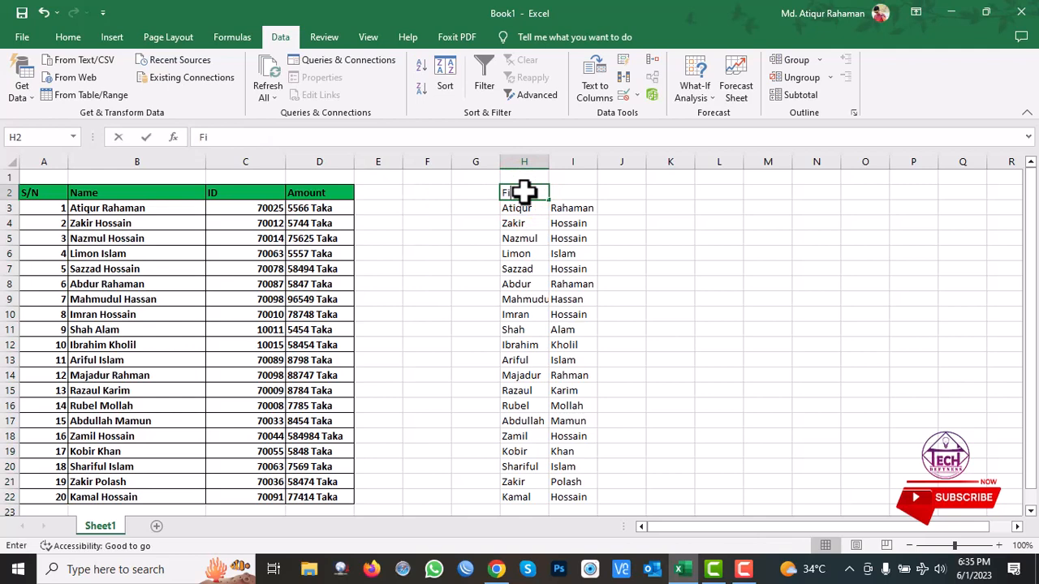
{"action": "type", "text": "rst"}
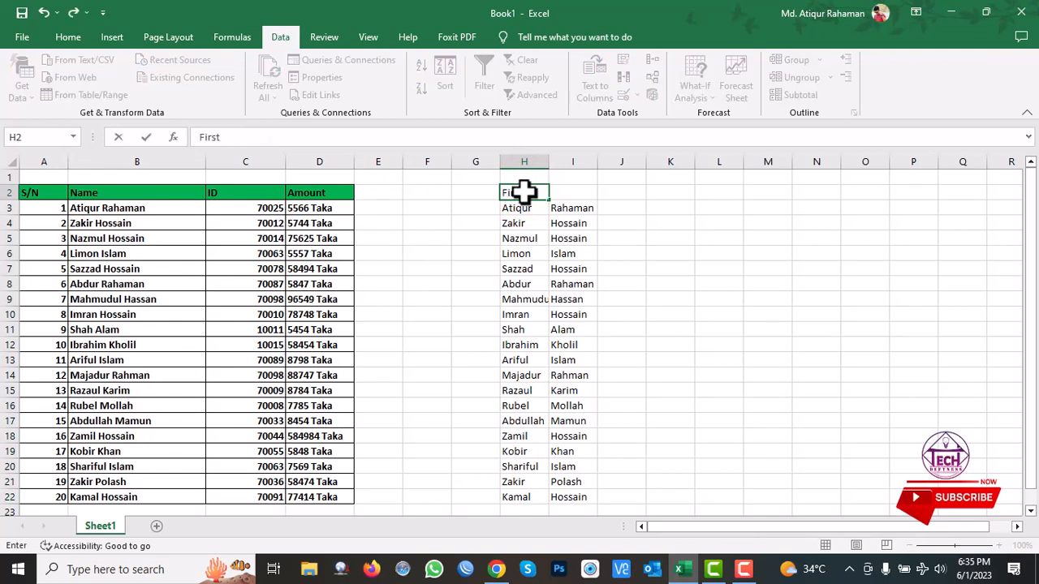
{"action": "type", "text": " Name"}
{"action": "key", "text": "Tab"}
{"action": "type", "text": "L"}
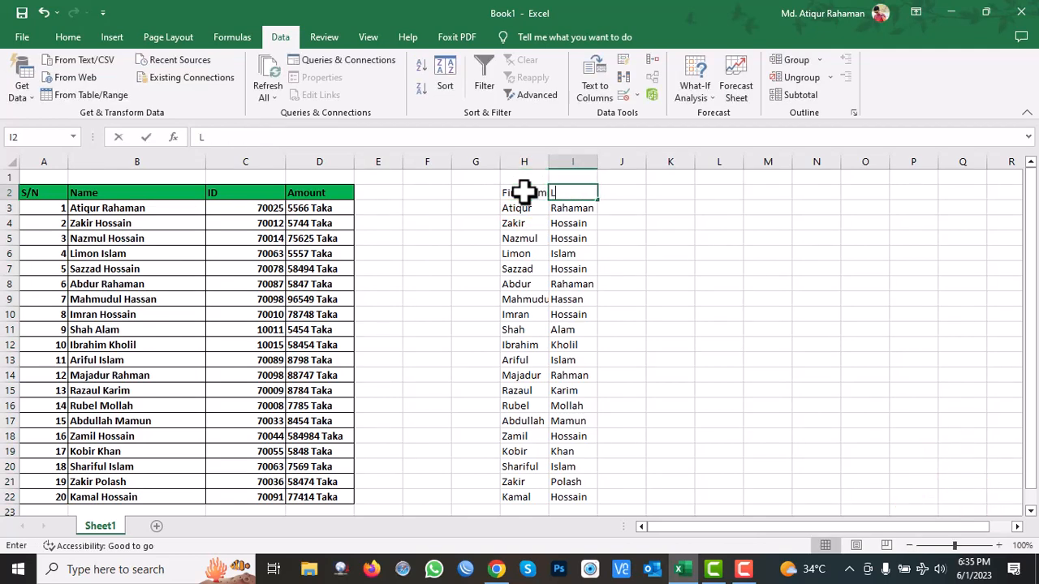
{"action": "type", "text": "ast n"}
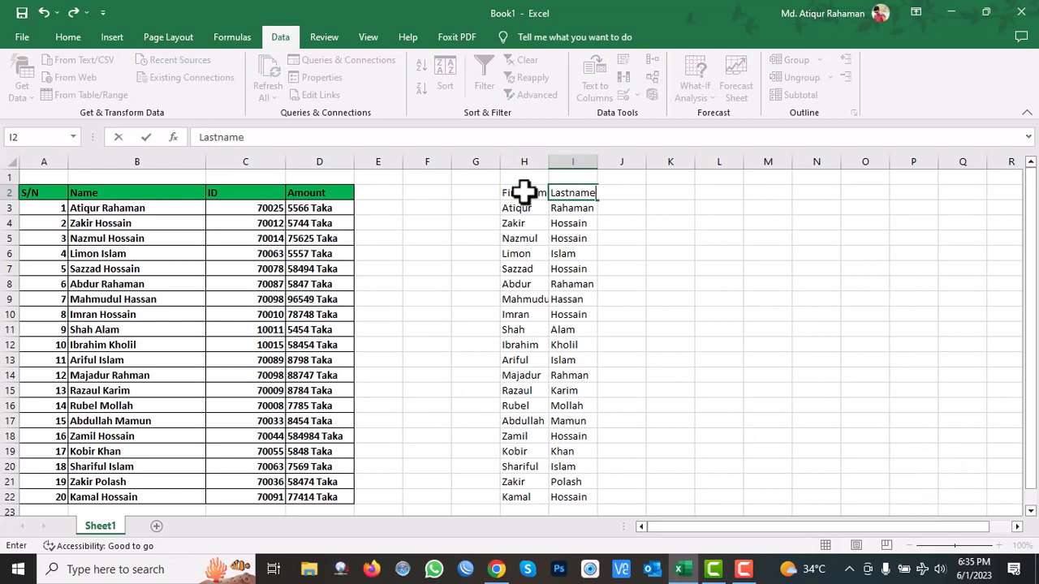
{"action": "type", "text": "ame"}
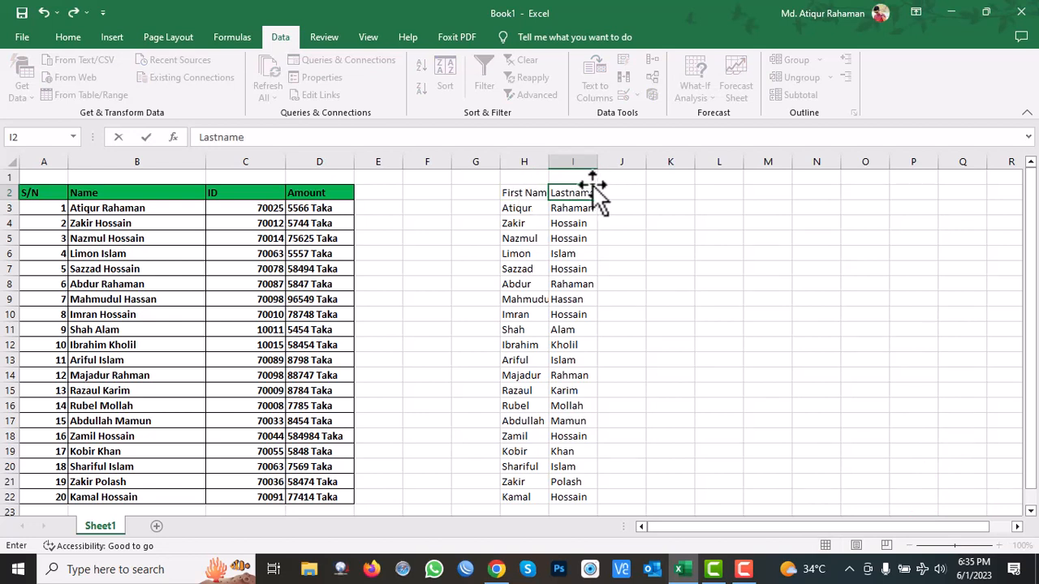
{"action": "left_click", "coordinate": [569, 192]}
{"action": "left_click", "coordinate": [628, 259]}
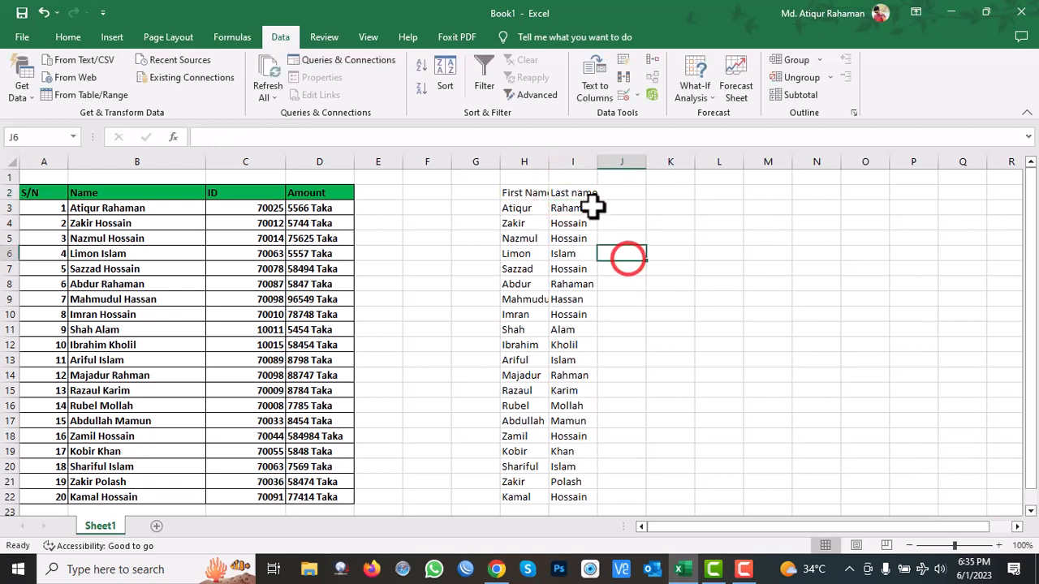
- Fill the heading cells H2:I2 with the same green as the main table's header row
{"action": "left_click_drag", "start_coordinate": [510, 192], "coordinate": [586, 193]}
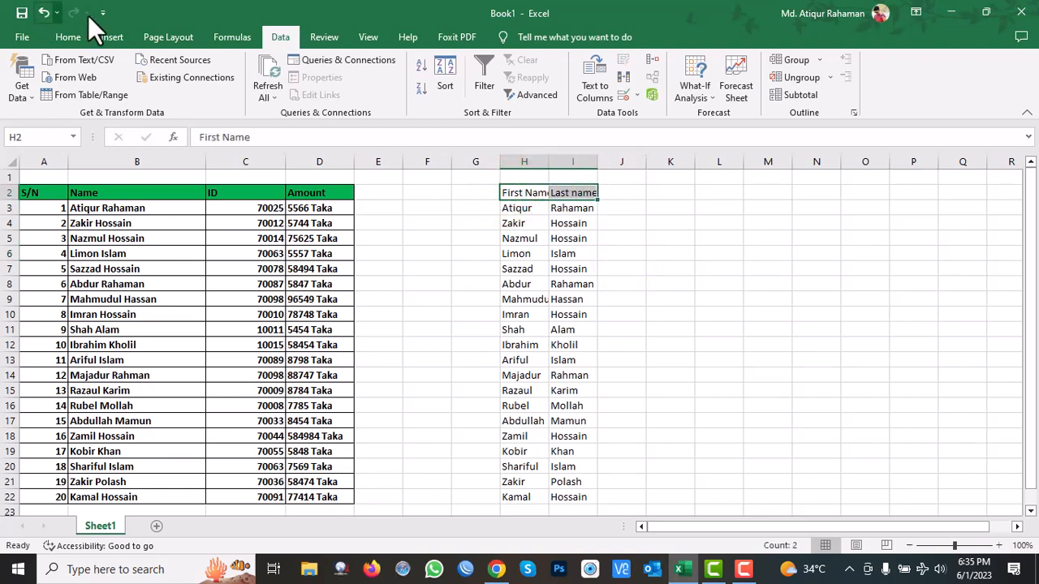
{"action": "left_click", "coordinate": [68, 37]}
{"action": "left_click", "coordinate": [194, 89]}
{"action": "left_click", "coordinate": [519, 238]}
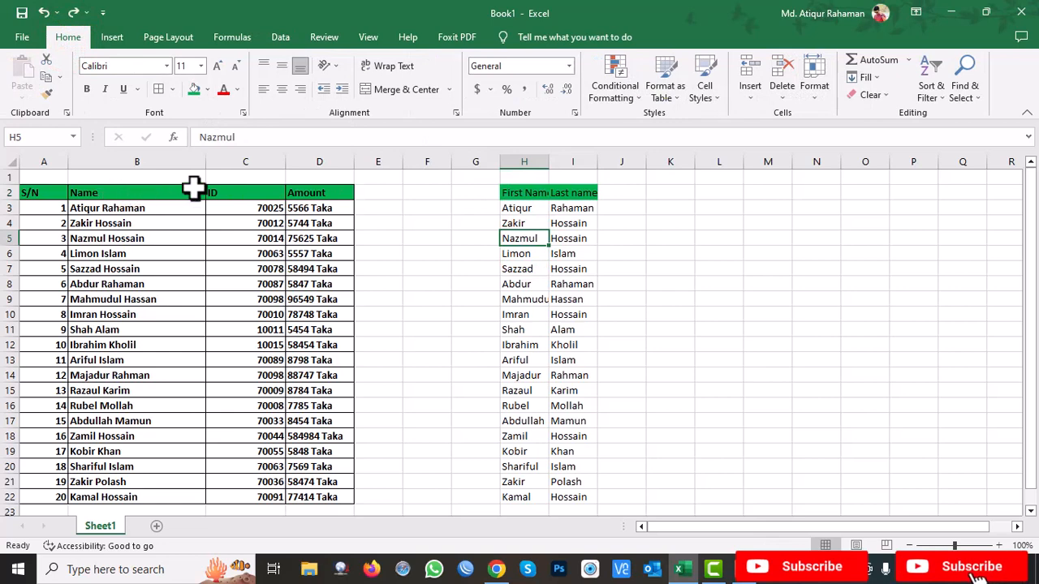
- Insert a blank column before the ID column
{"action": "left_click", "coordinate": [239, 161]}
{"action": "right_click", "coordinate": [242, 165]}
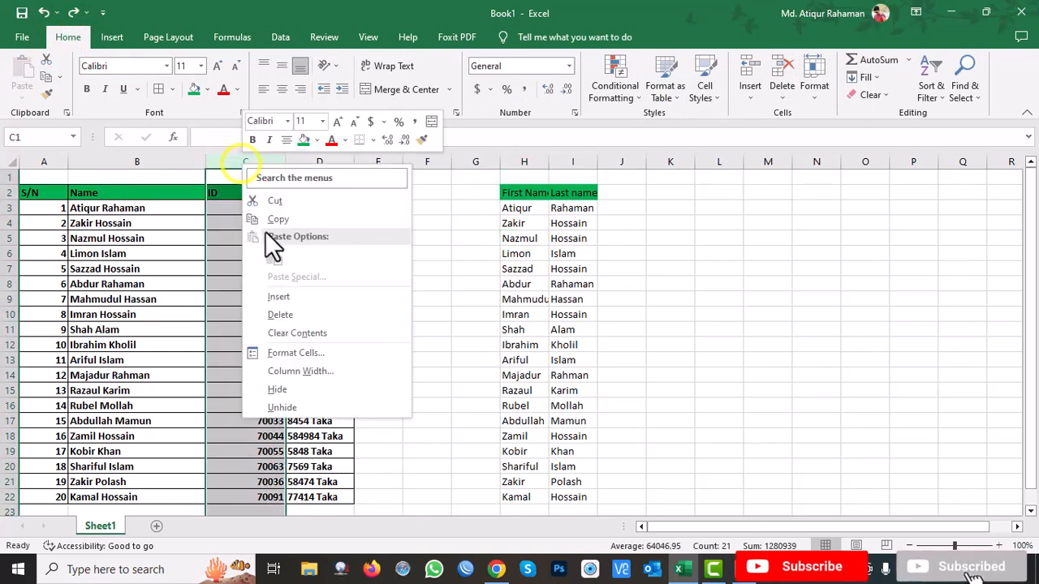
{"action": "left_click", "coordinate": [279, 296]}
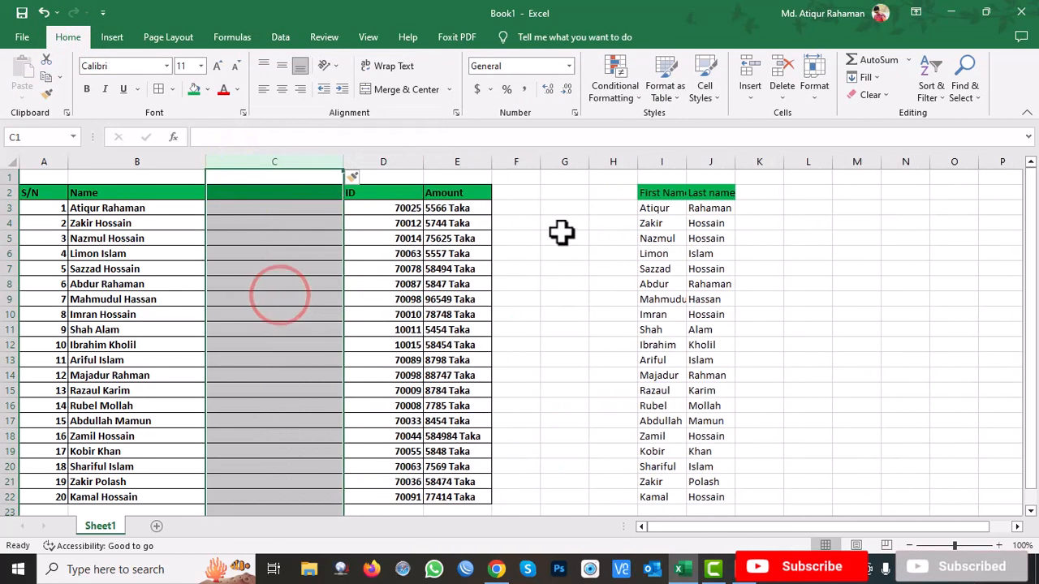
- Copy the split names with headings in I2:J22 and paste them as values only starting at B2, then check the new headings
{"action": "left_click_drag", "start_coordinate": [645, 193], "coordinate": [709, 497]}
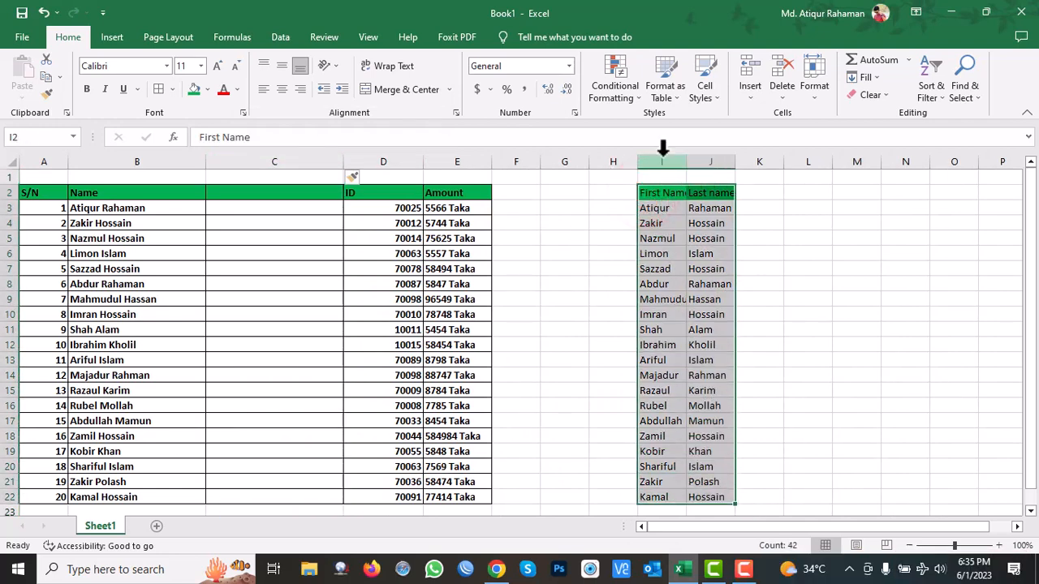
{"action": "right_click", "coordinate": [653, 195]}
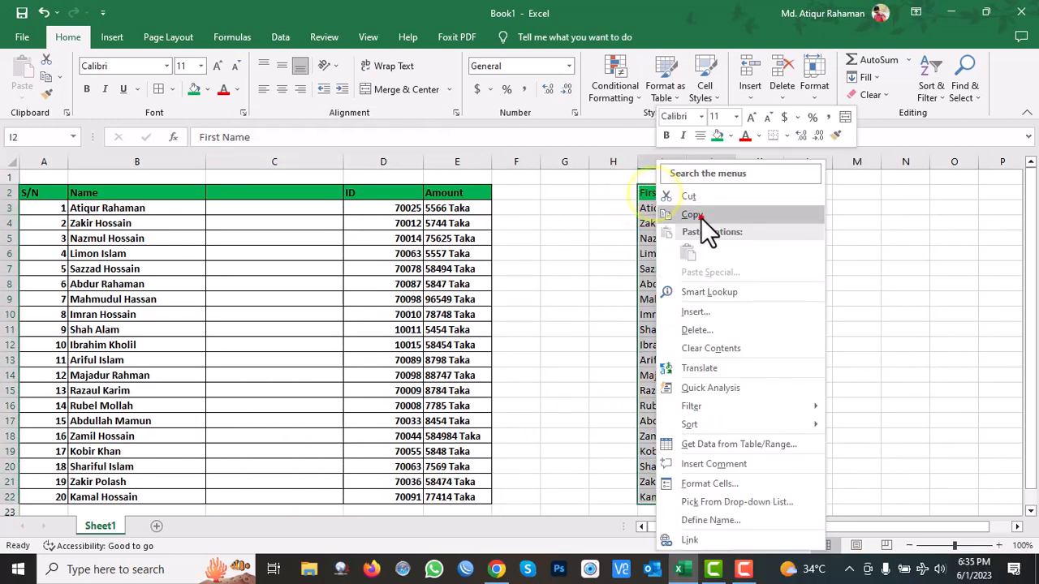
{"action": "left_click", "coordinate": [700, 216]}
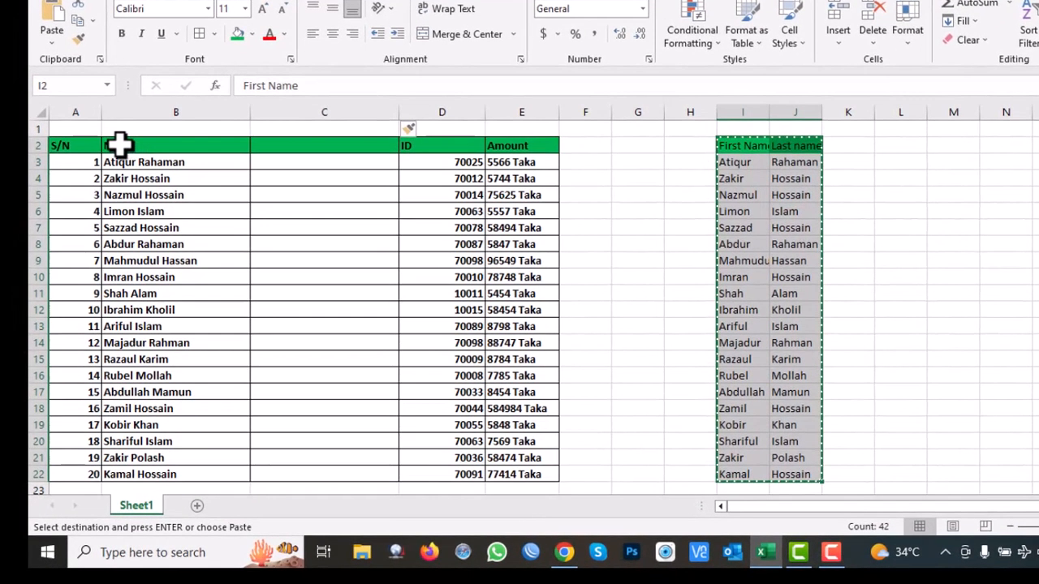
{"action": "left_click", "coordinate": [119, 144]}
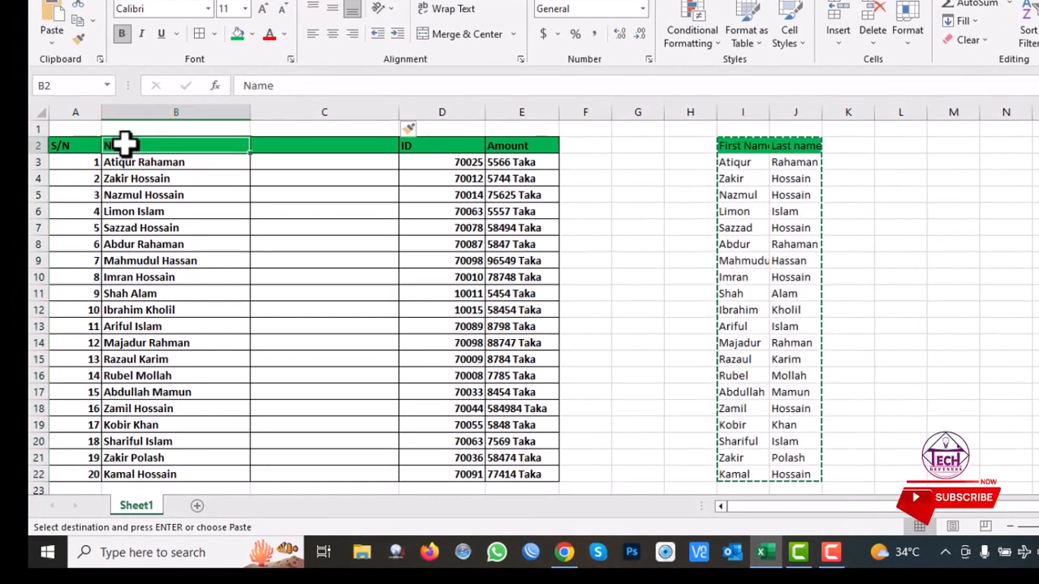
{"action": "right_click", "coordinate": [124, 144]}
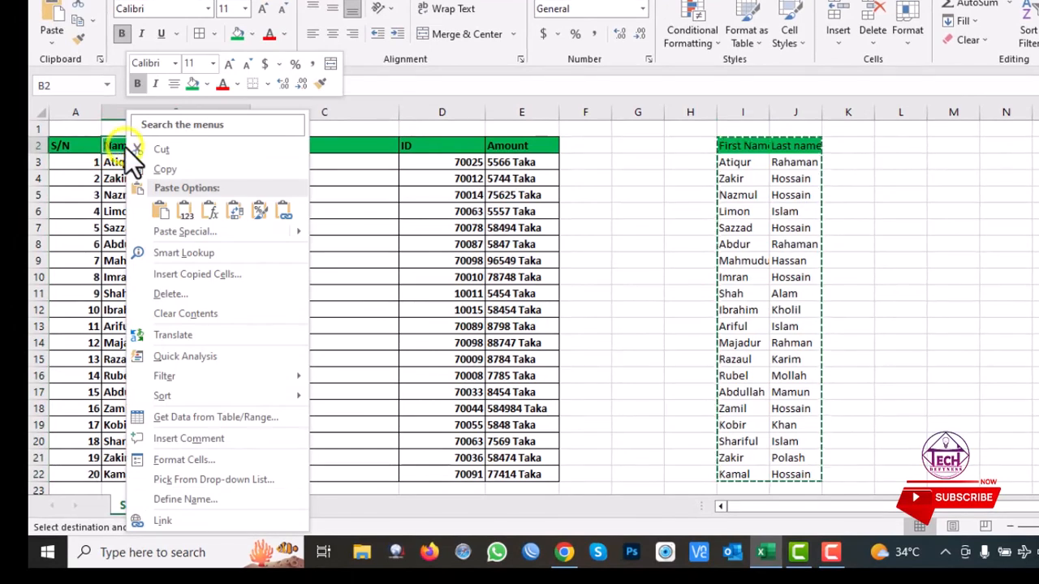
{"action": "left_click", "coordinate": [185, 233]}
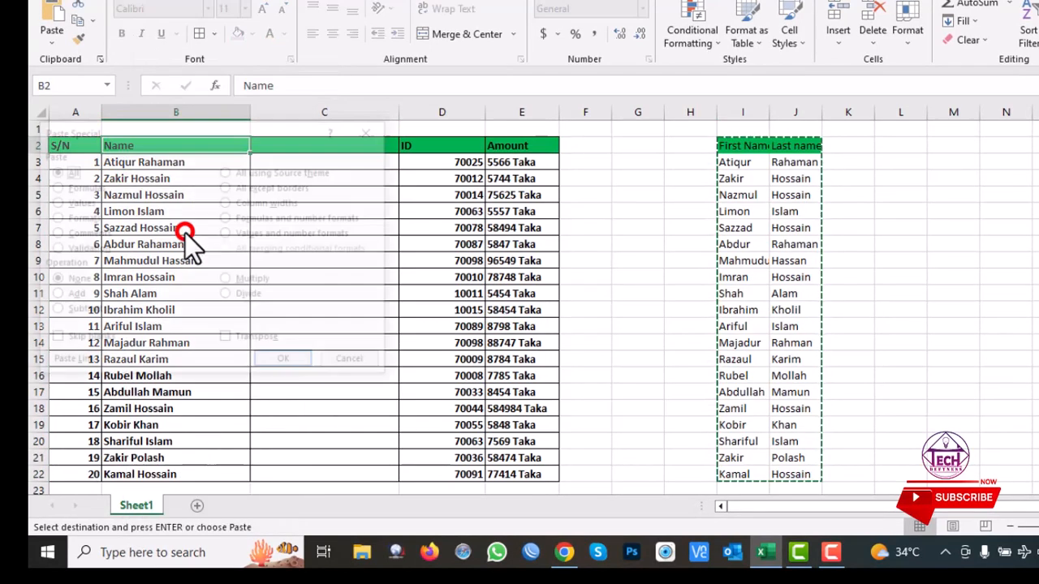
{"action": "left_click_drag", "start_coordinate": [368, 79], "coordinate": [433, 76]}
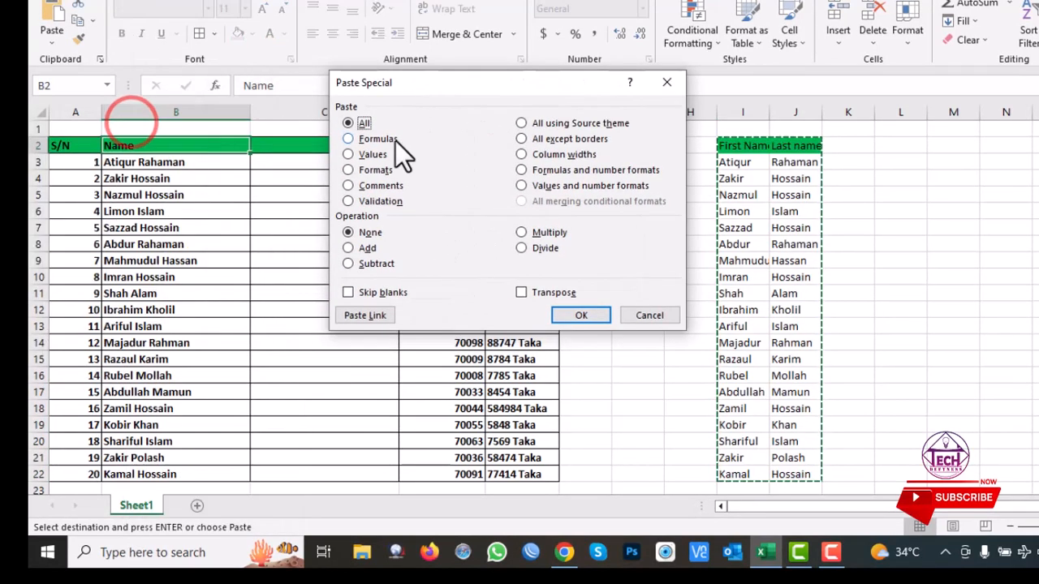
{"action": "left_click", "coordinate": [348, 155]}
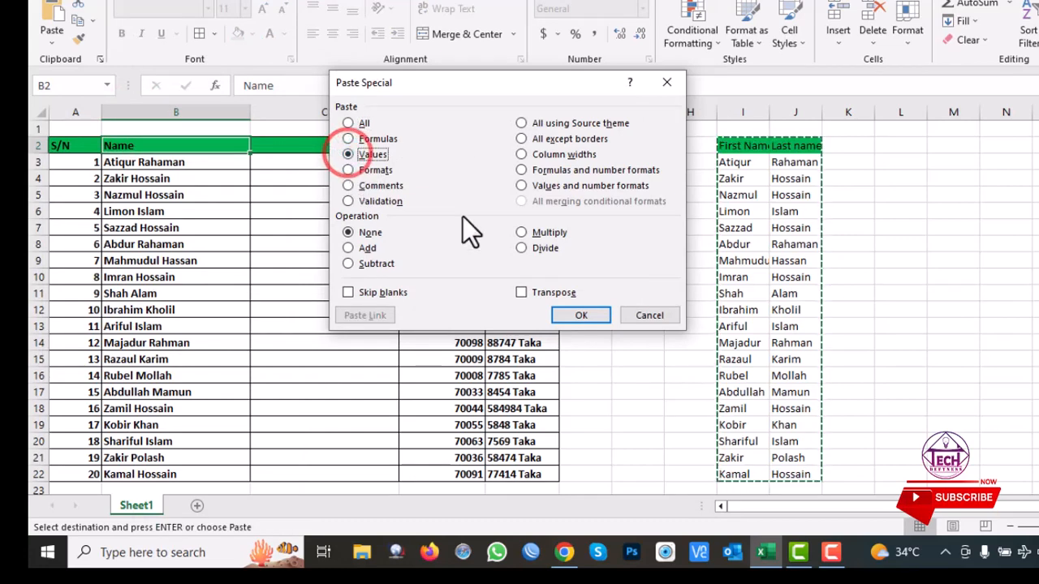
{"action": "left_click", "coordinate": [588, 315]}
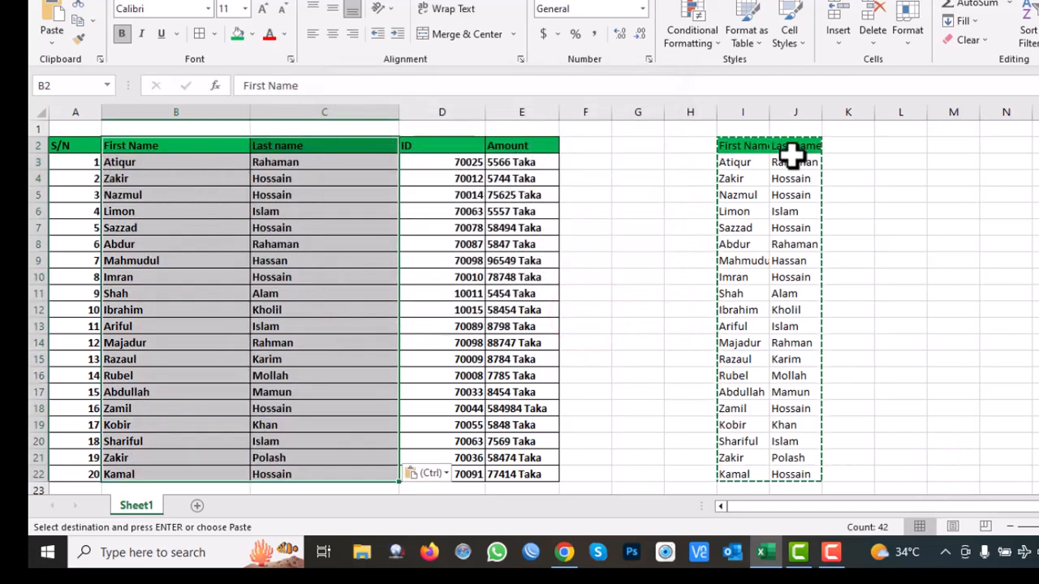
{"action": "left_click", "coordinate": [148, 143]}
{"action": "left_click", "coordinate": [320, 146]}
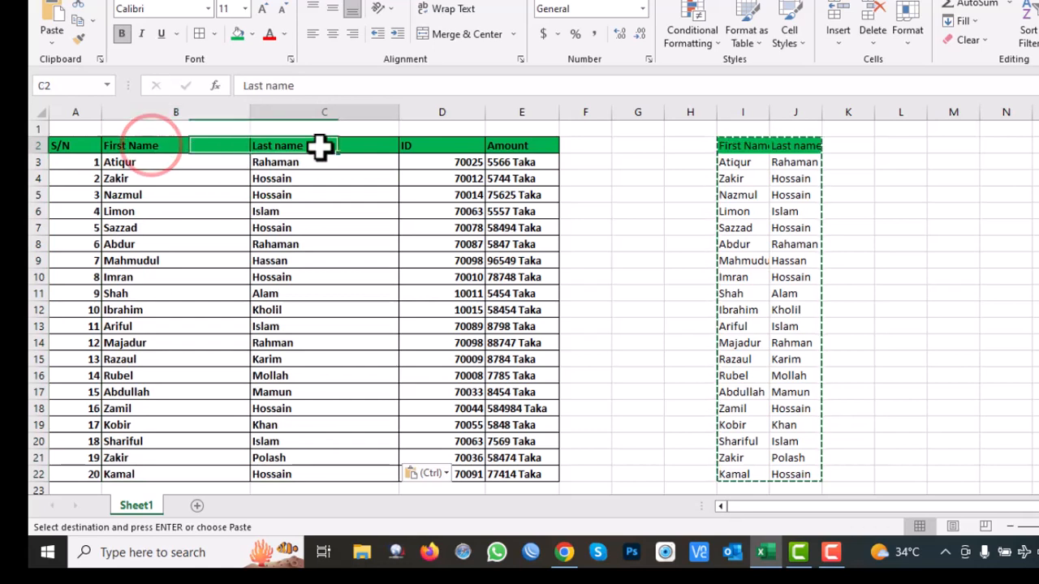